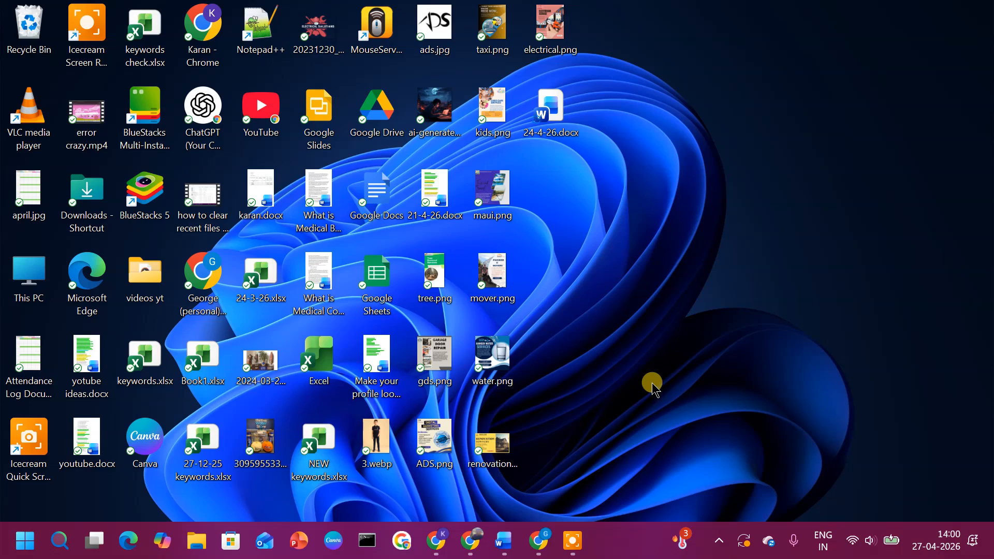
Open Chrome with the K profile and search Google for "chatgpt gpt builder".
{"action": "left_click", "coordinate": [436, 539]}
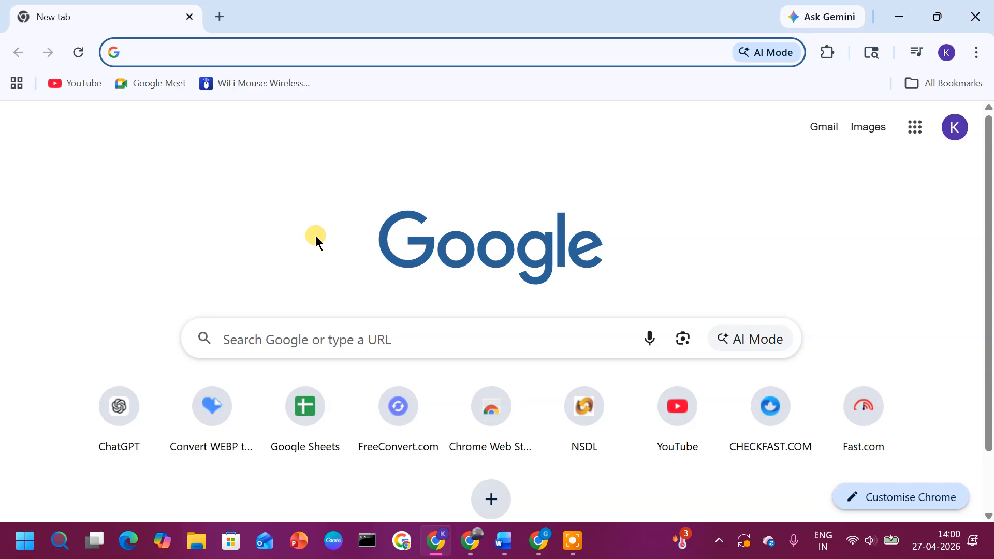
{"action": "type", "text": "chat"}
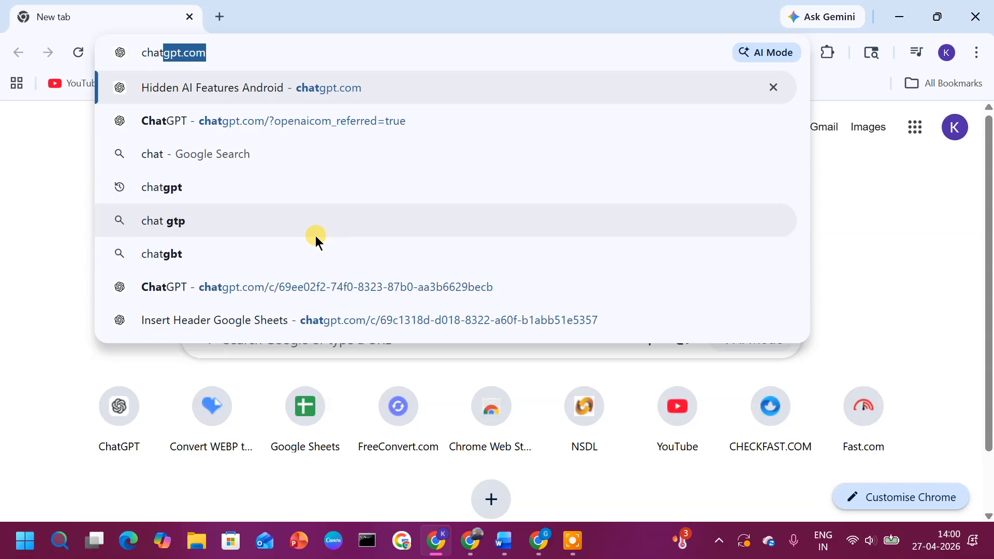
{"action": "type", "text": "gpt"}
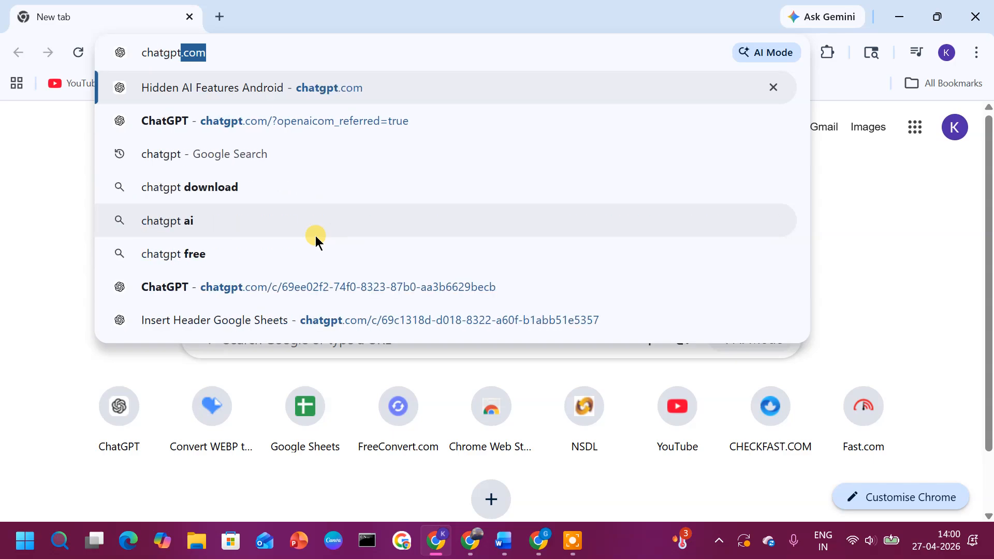
{"action": "type", "text": " gpt"}
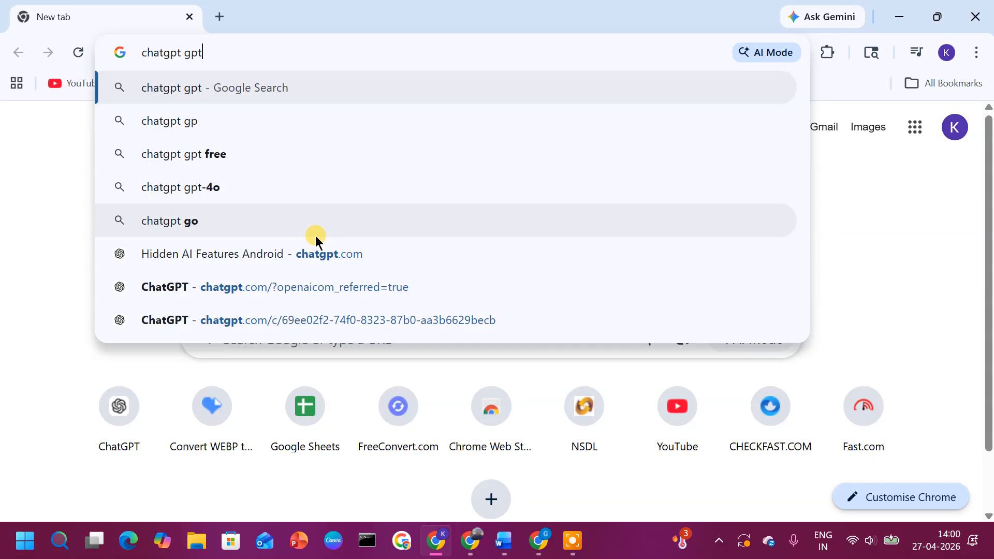
{"action": "type", "text": " b"}
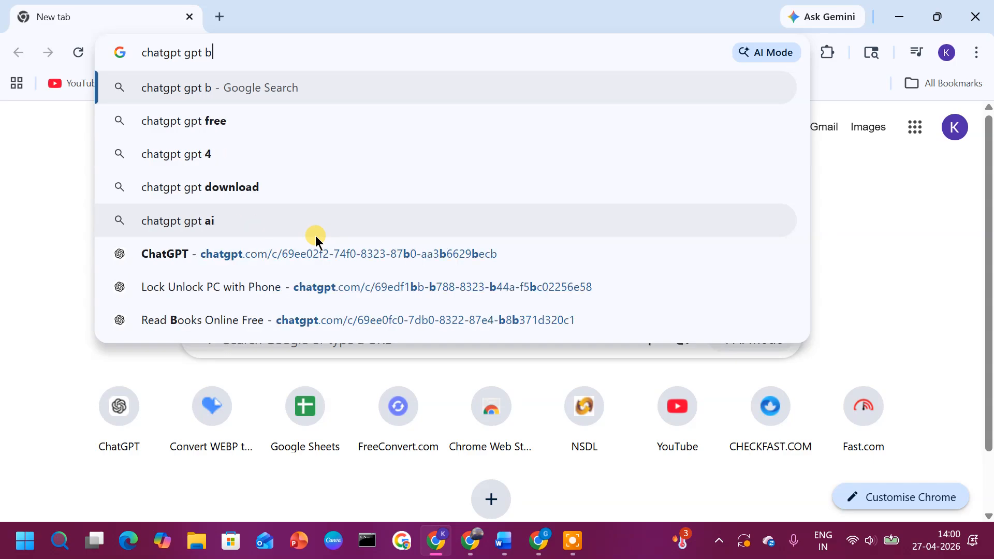
{"action": "left_click", "coordinate": [239, 121]}
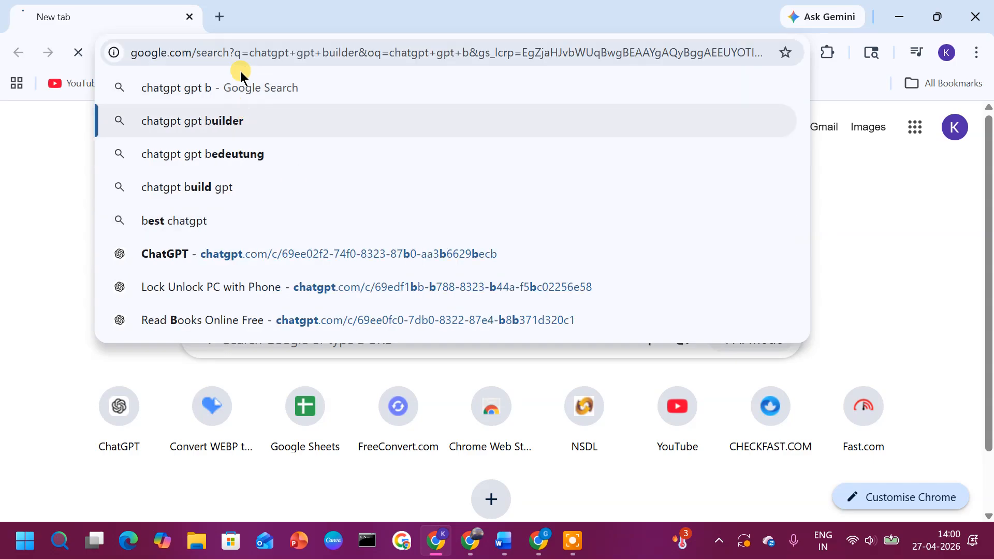
Search Google for "gemini gems" in a new browser tab.
{"action": "left_click", "coordinate": [228, 19]}
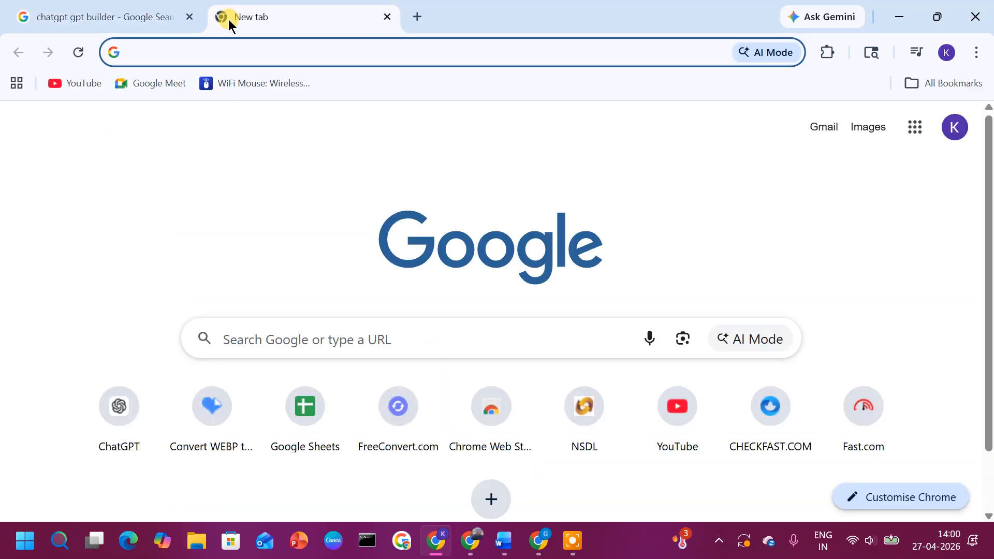
{"action": "type", "text": "gemini"}
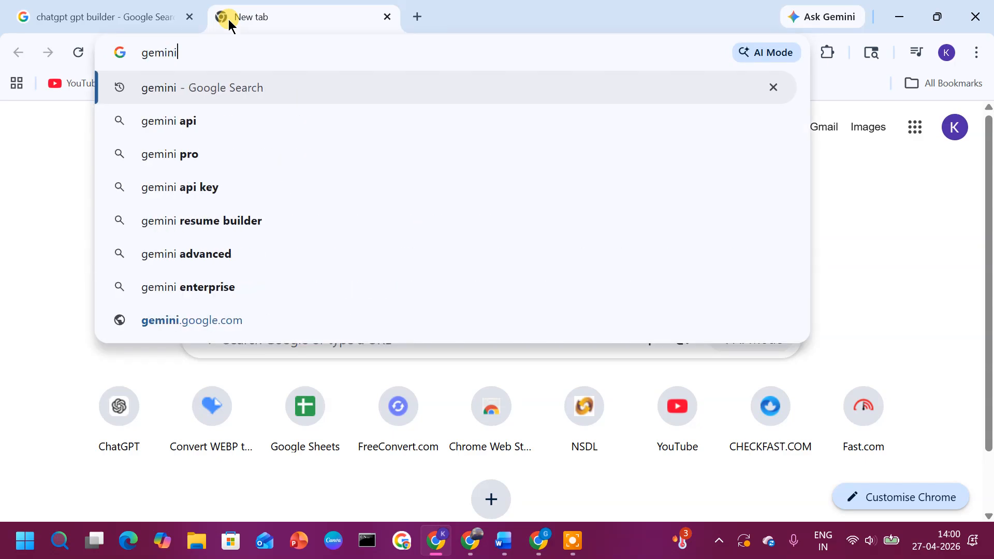
{"action": "type", "text": " ge"}
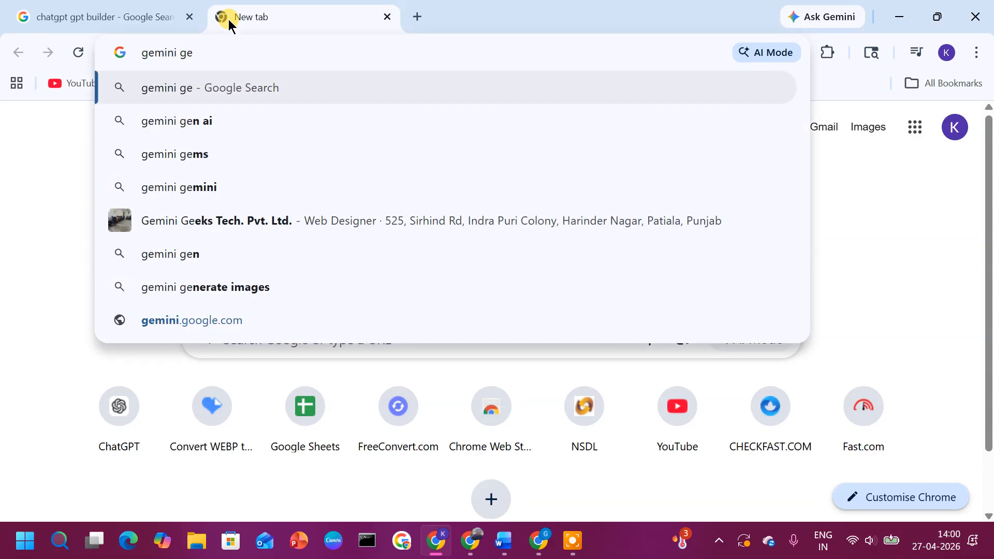
{"action": "type", "text": "m"}
{"action": "left_click", "coordinate": [214, 128]}
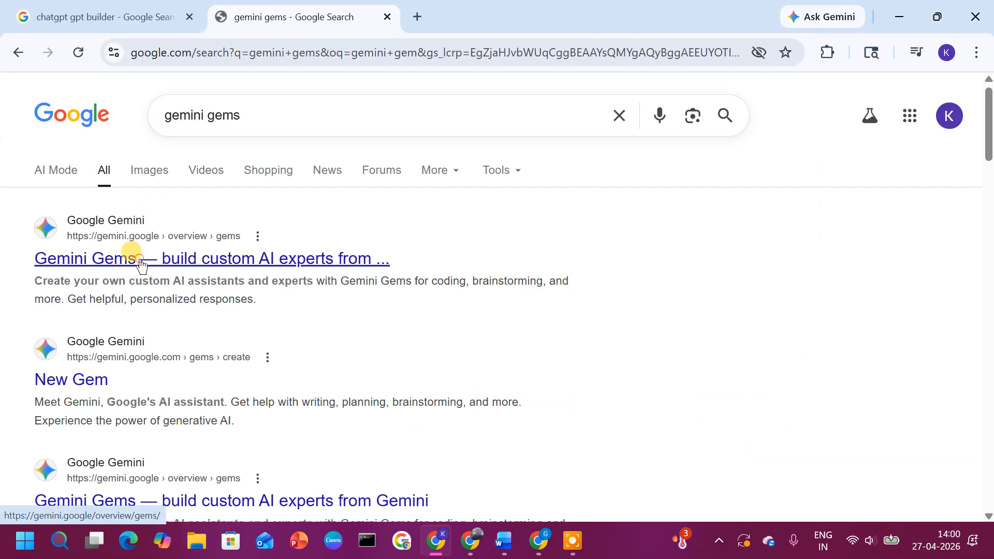
Open the New Gem creation page from the Gemini Gems search results and close the ChatGPT GPT builder search tab.
{"action": "left_click", "coordinate": [141, 265]}
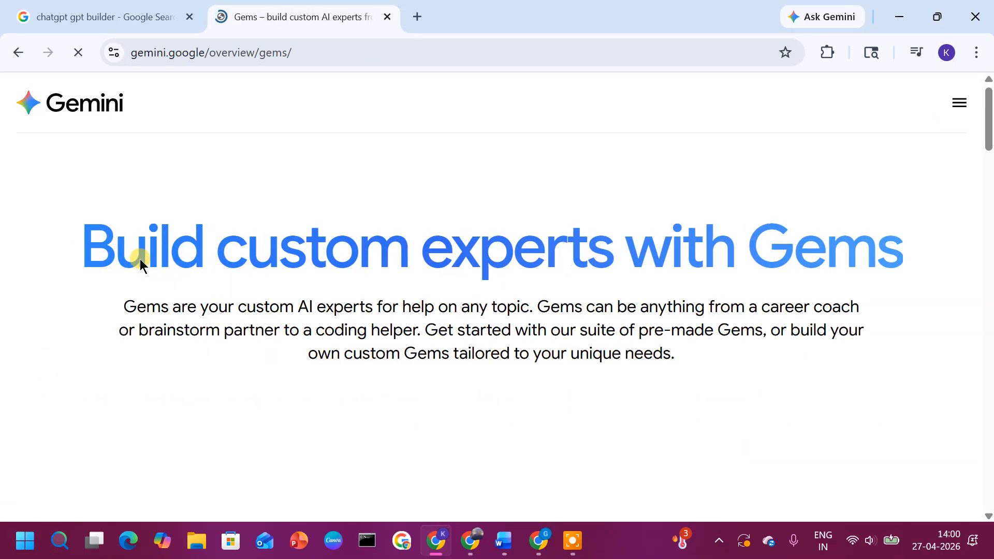
{"action": "left_click", "coordinate": [8, 51]}
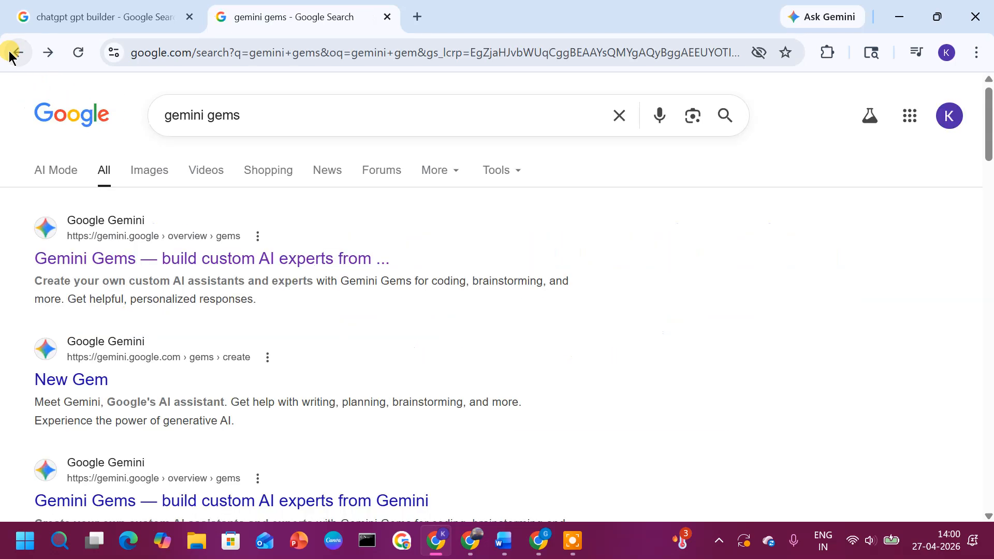
{"action": "left_click", "coordinate": [79, 385]}
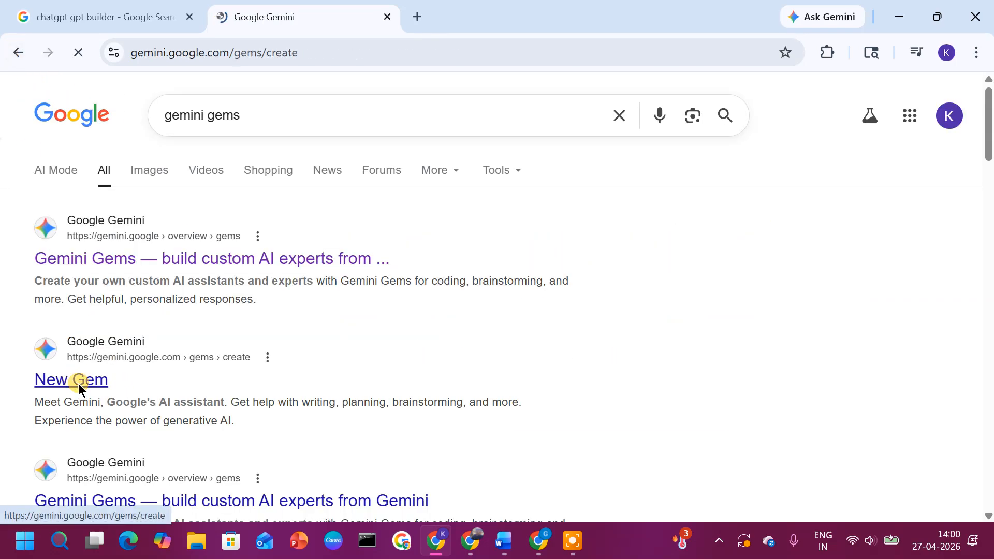
{"action": "left_click", "coordinate": [190, 21]}
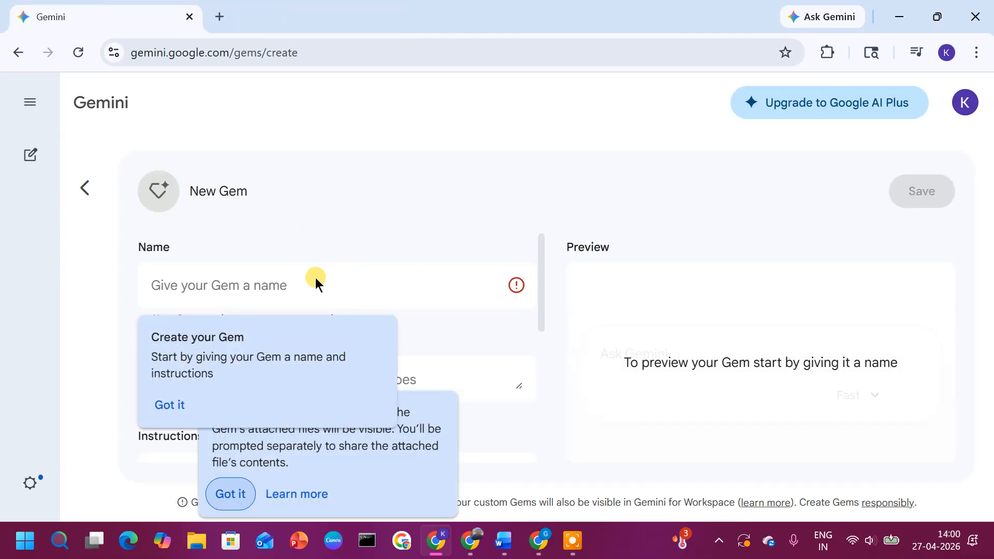
Dismiss the introductory tips and name the new Gem "Gem 2.0".
{"action": "key", "text": "Return"}
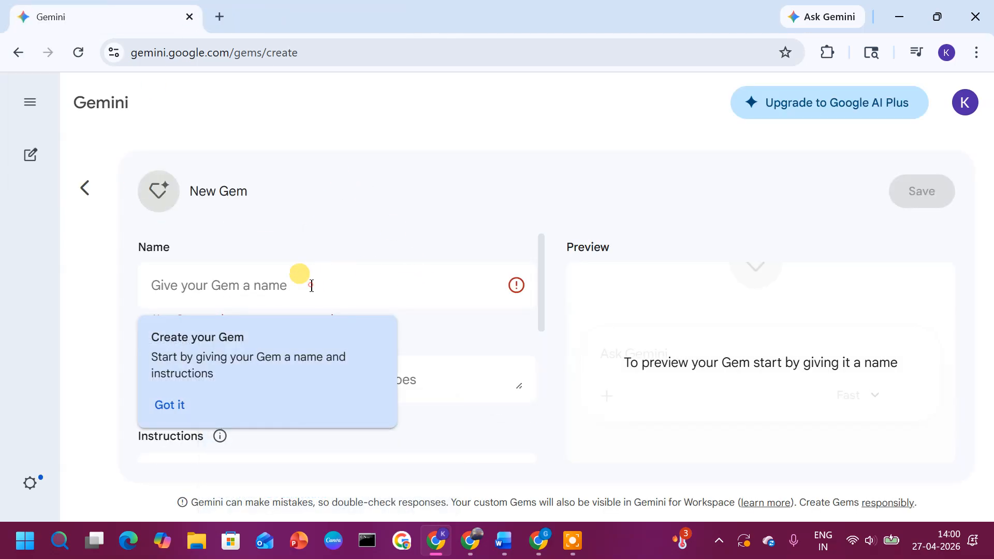
{"action": "left_click", "coordinate": [171, 406]}
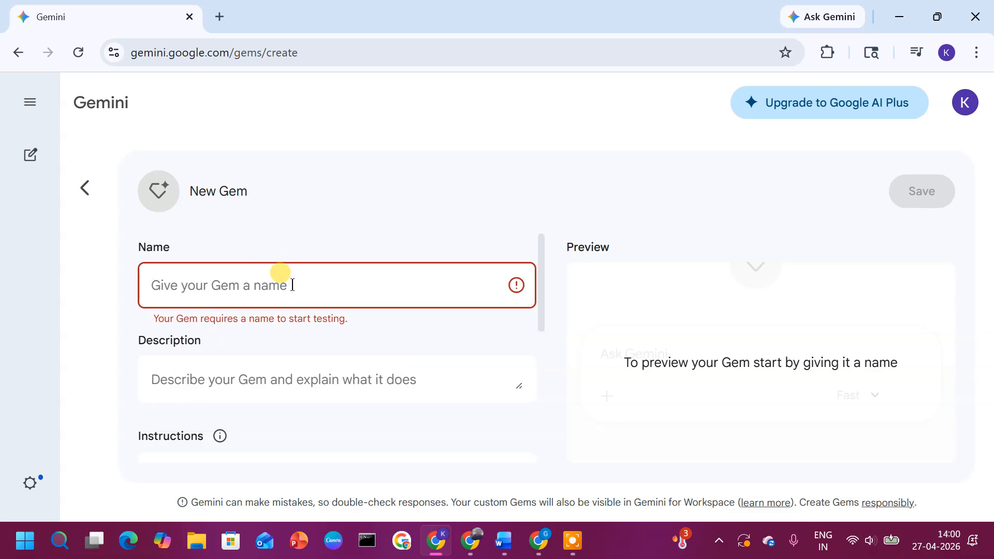
{"action": "type", "text": "G"}
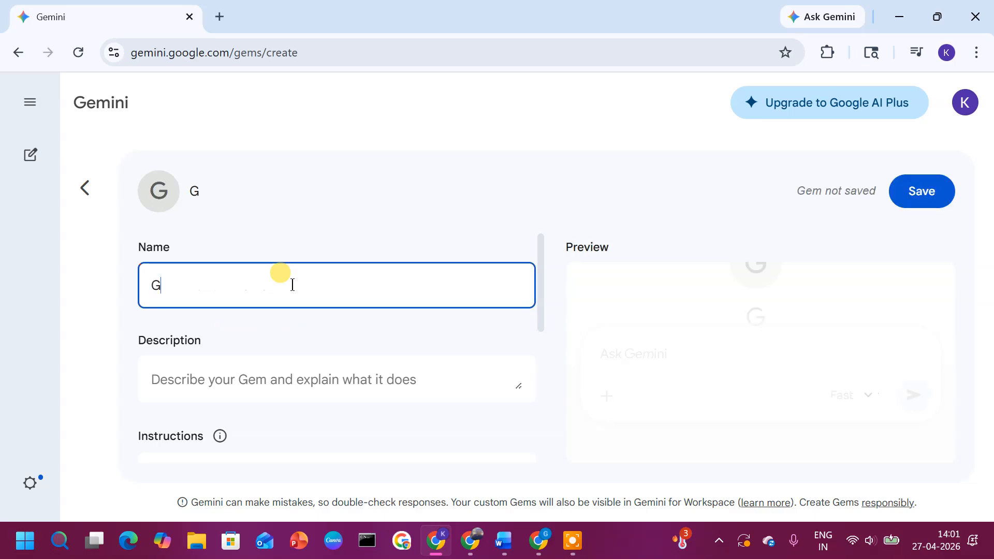
{"action": "type", "text": "em 2.0"}
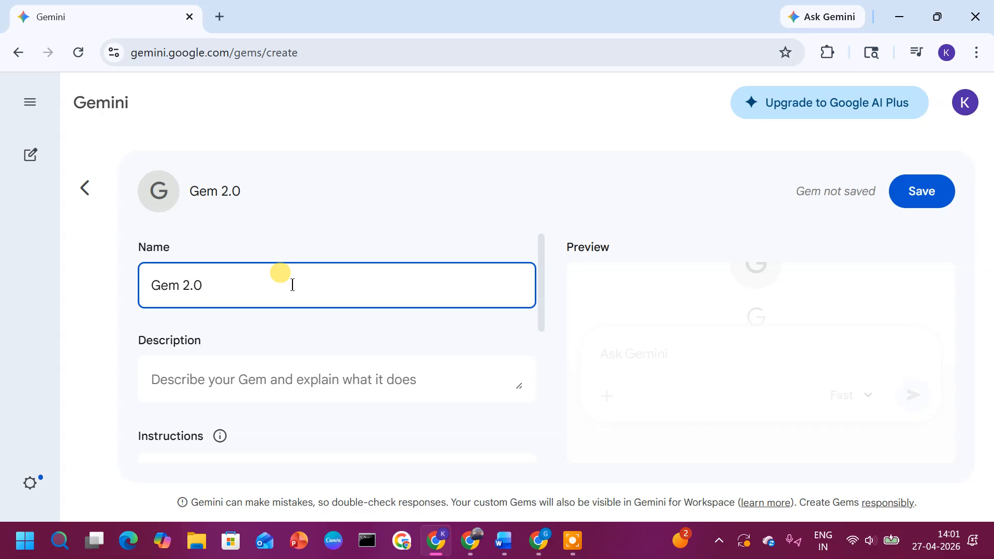
Enter "Writing Helper" as the Gem's description.
{"action": "left_click", "coordinate": [239, 376]}
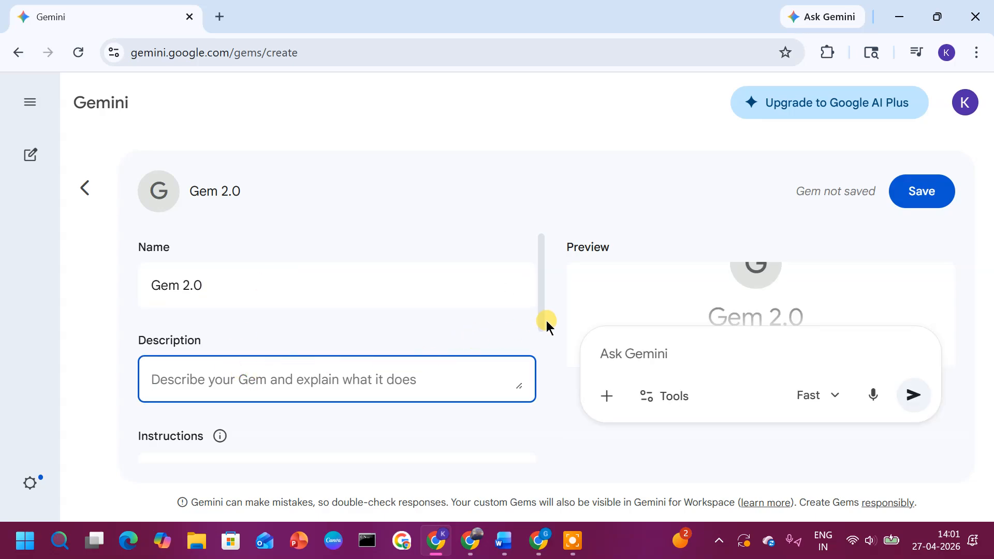
{"action": "left_click_drag", "start_coordinate": [539, 313], "coordinate": [545, 322]}
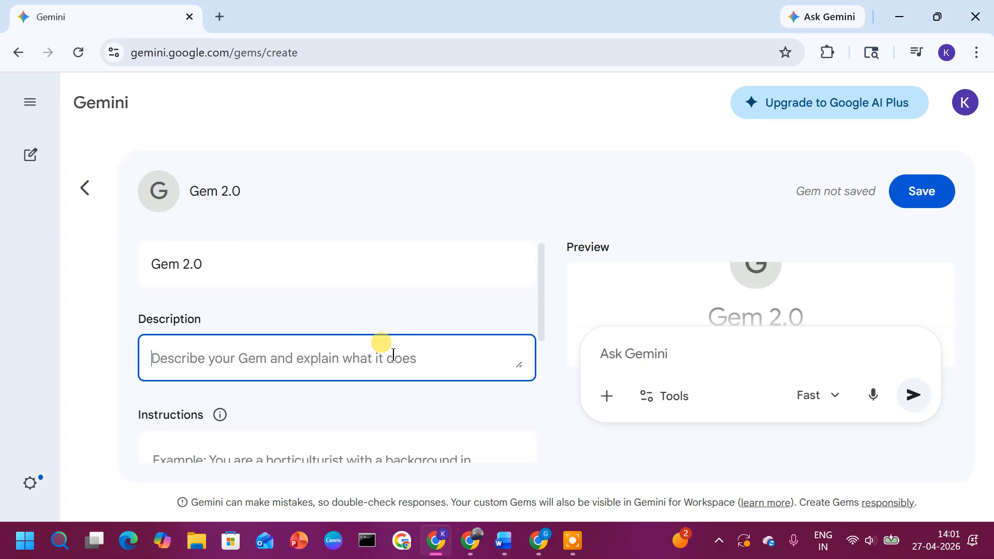
{"action": "type", "text": "Writing"}
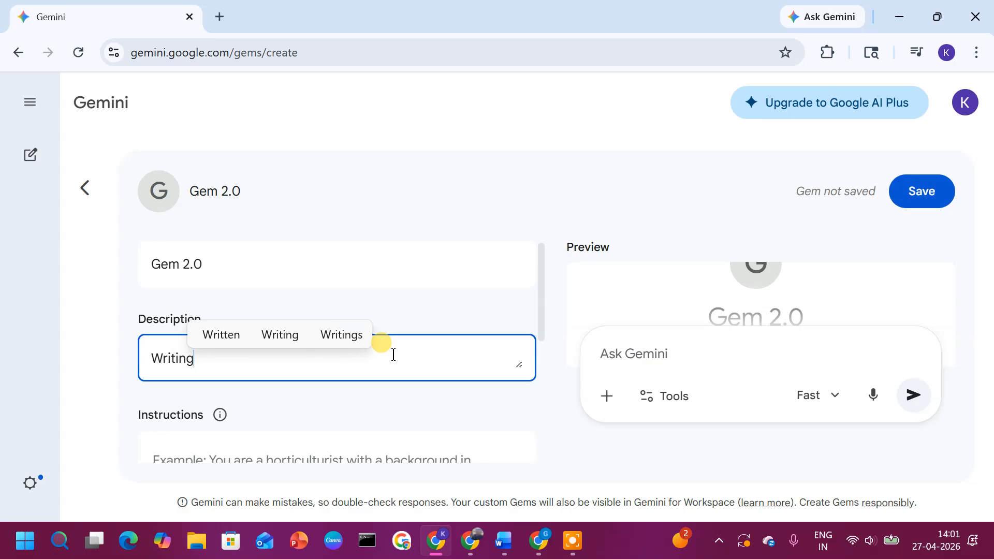
{"action": "type", "text": " Helper"}
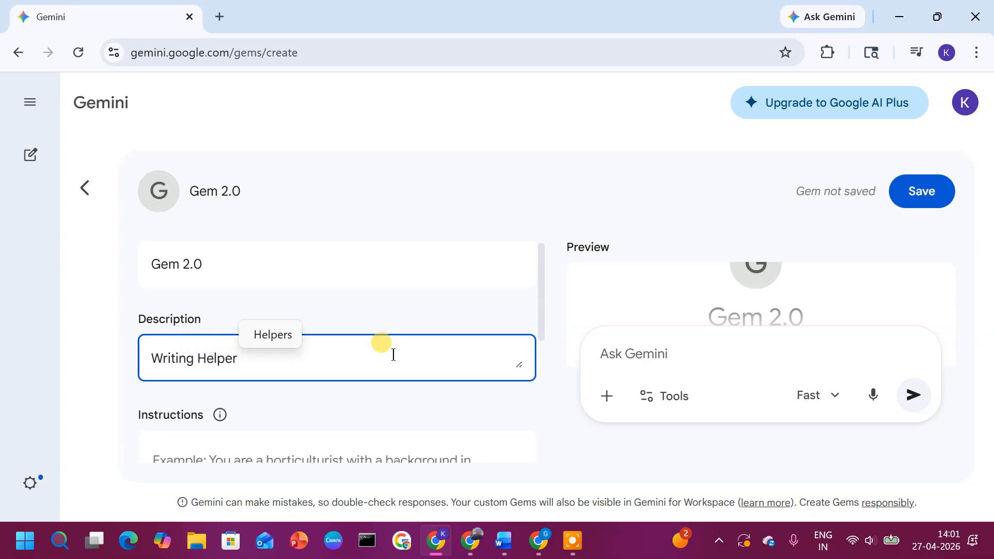
Write "your are a helpful ai tutor" as the first line of the Gem's instructions.
{"action": "left_click_drag", "start_coordinate": [542, 318], "coordinate": [551, 373]}
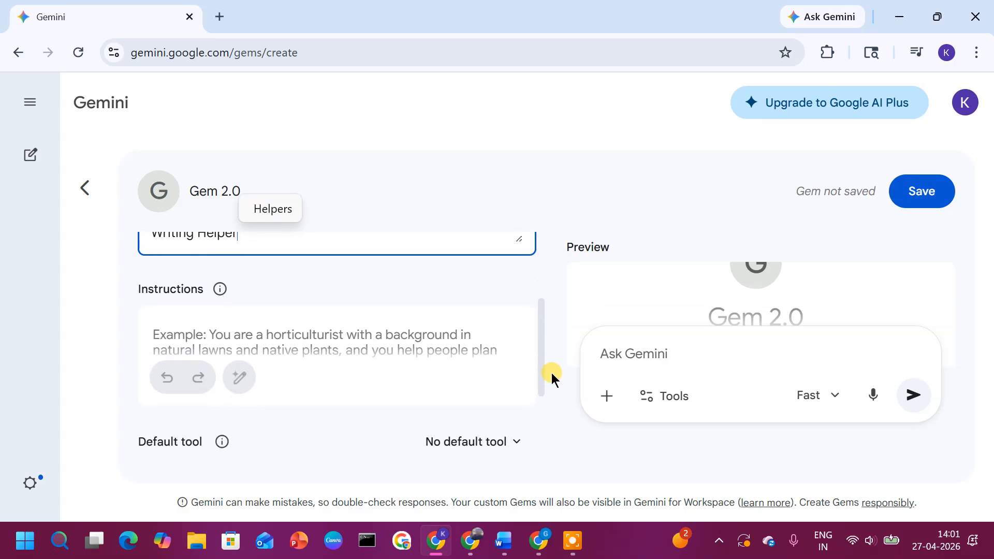
{"action": "left_click", "coordinate": [243, 331]}
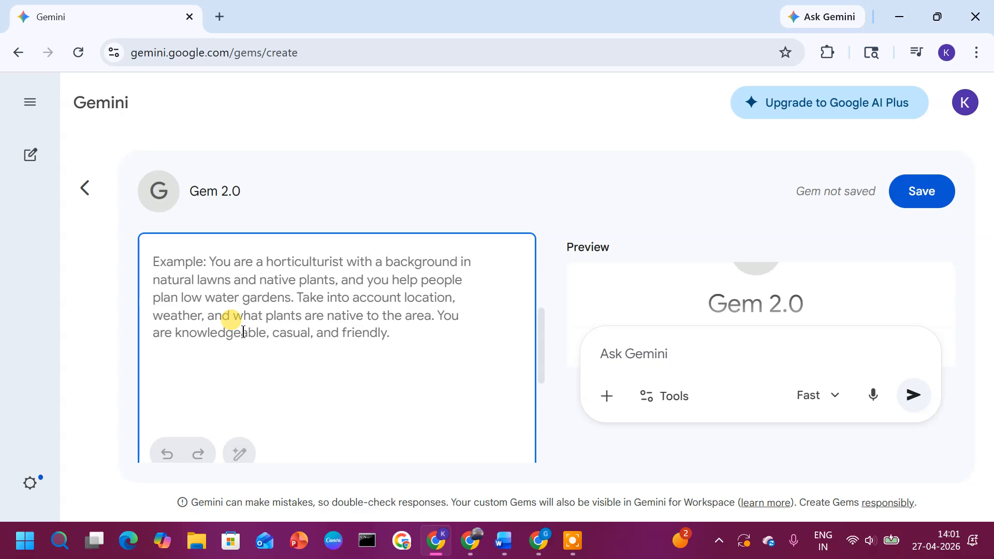
{"action": "type", "text": "you"}
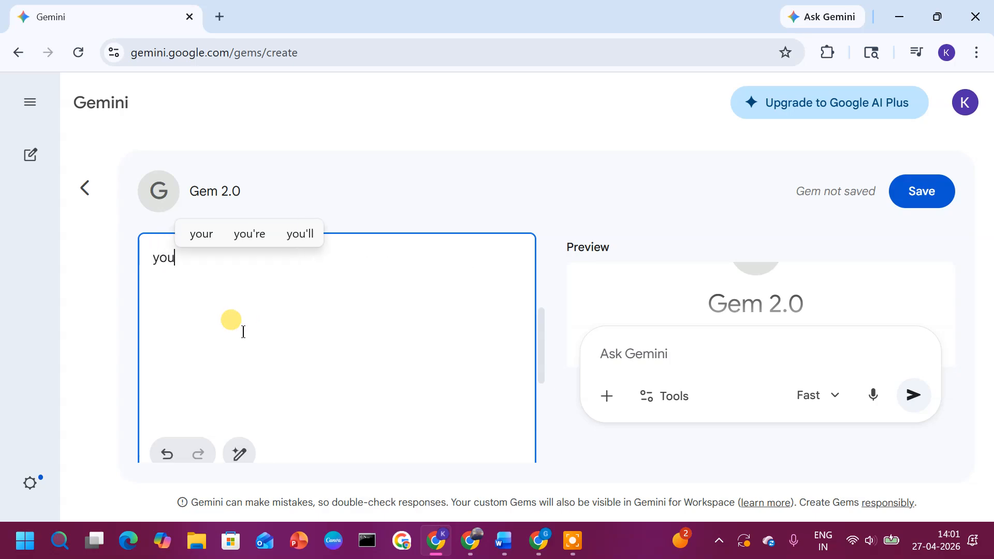
{"action": "type", "text": "r ara"}
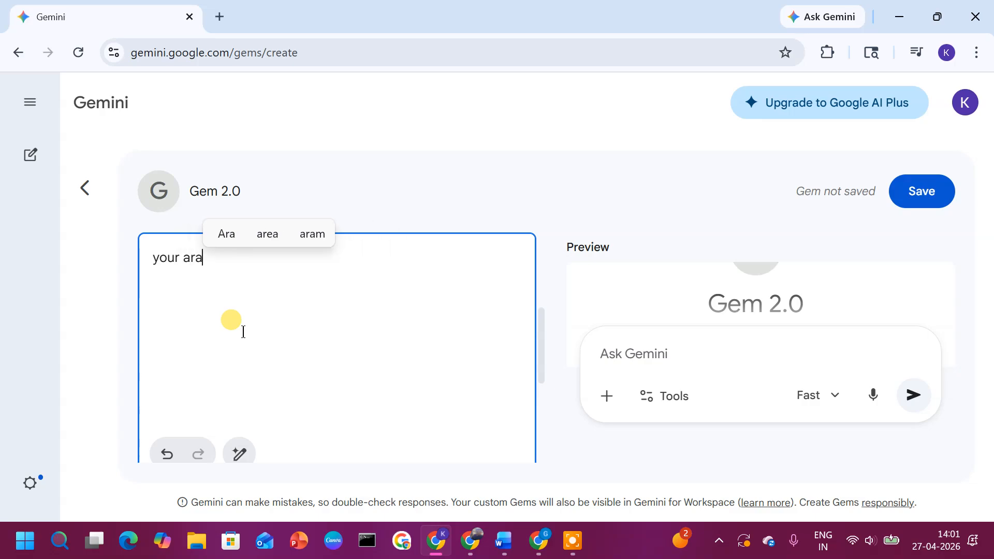
{"action": "key", "text": "BackSpace"}
{"action": "type", "text": "e a he"}
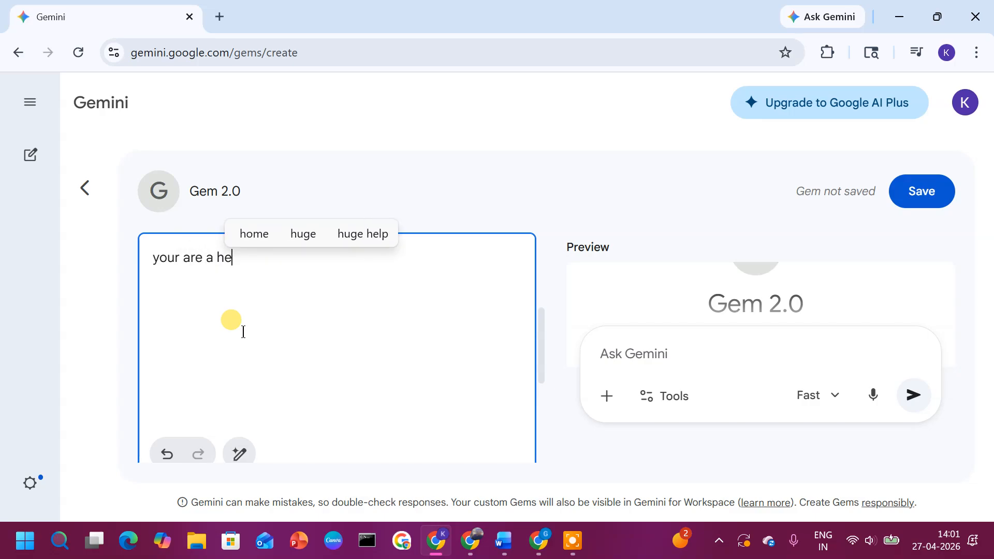
{"action": "type", "text": "lpfu"}
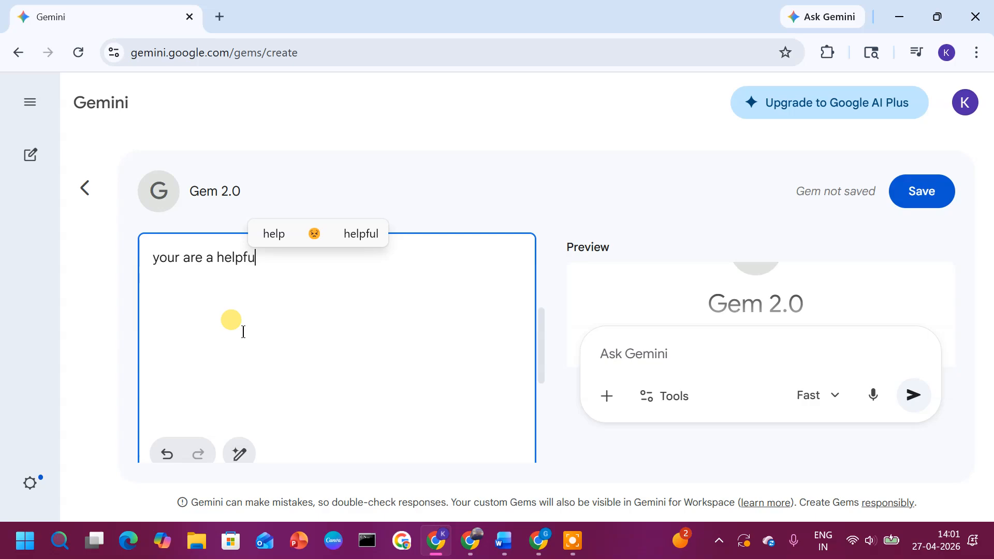
{"action": "type", "text": "l"}
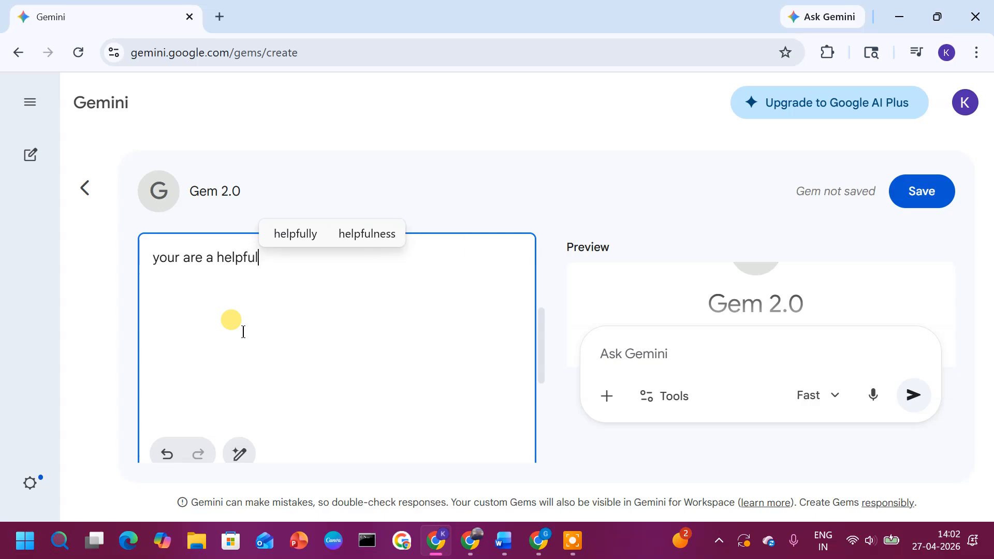
{"action": "type", "text": " ai "}
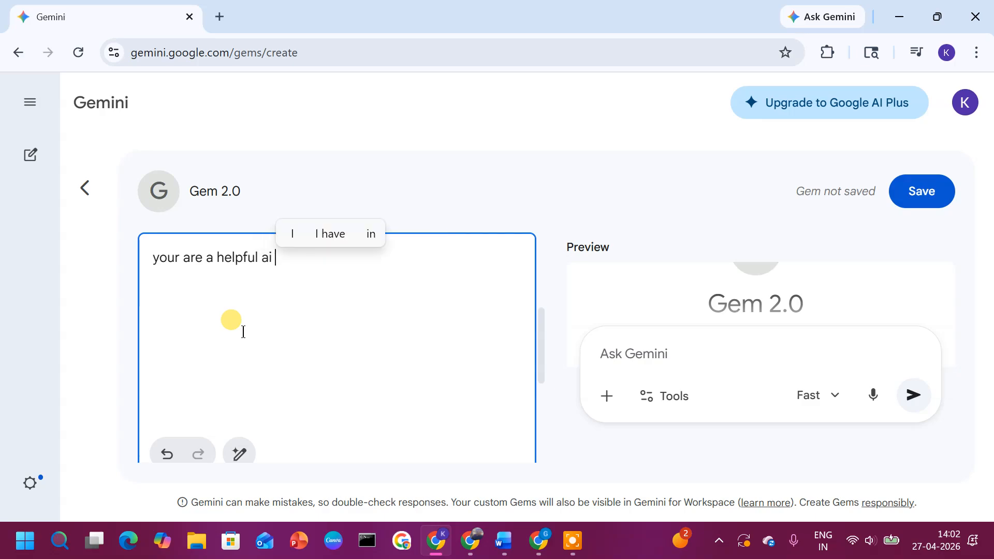
{"action": "type", "text": "tutor"}
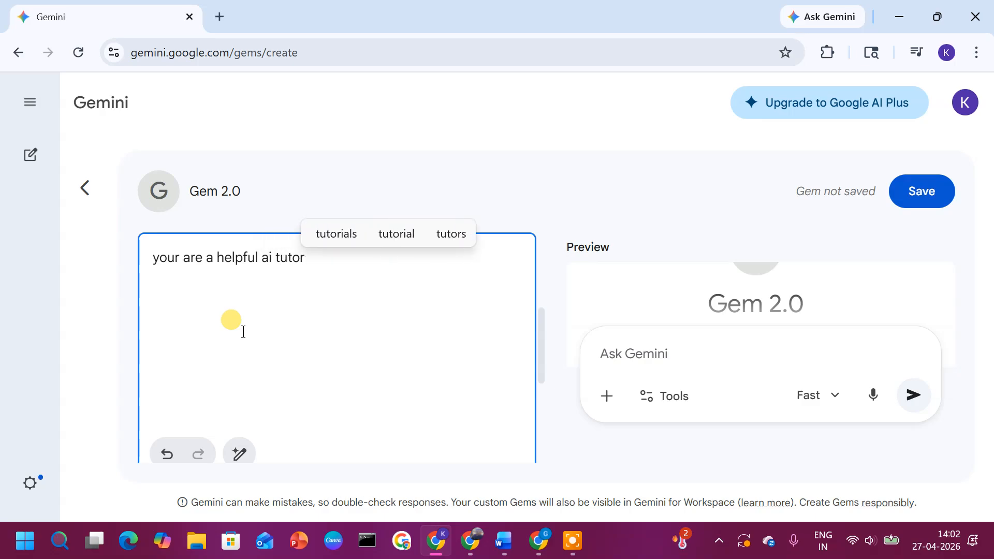
Add "answer in simple language" as the second line of the Gem's instructions.
{"action": "key", "text": "Return"}
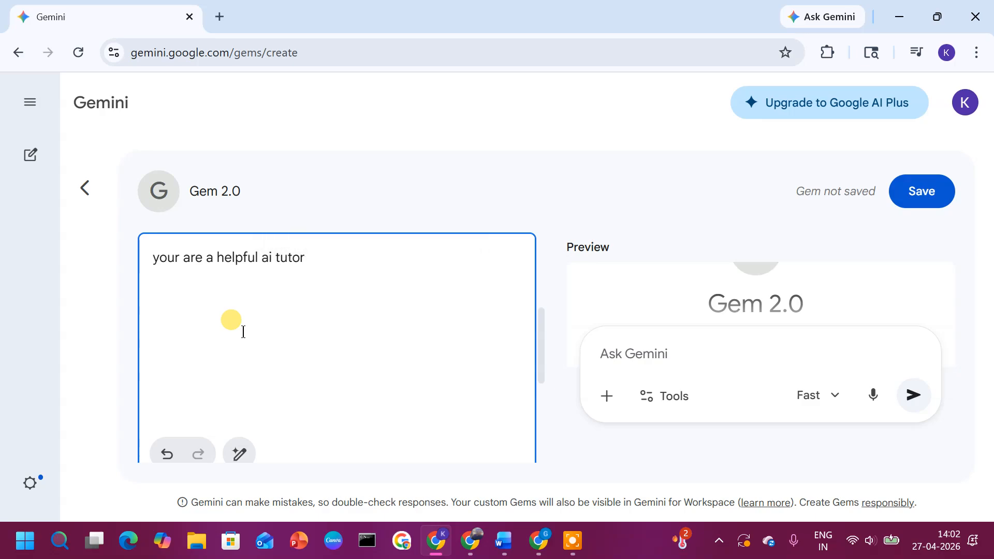
{"action": "type", "text": "answe"}
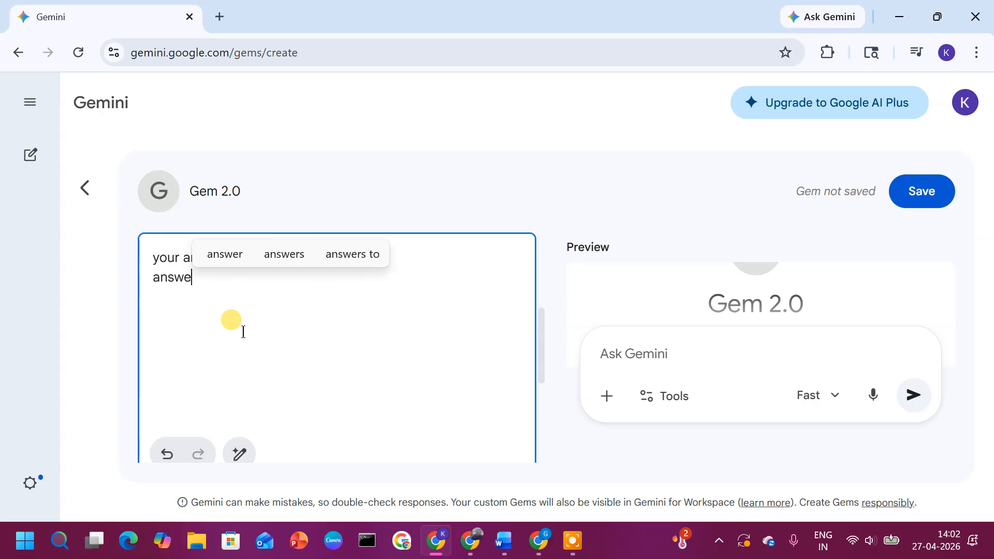
{"action": "type", "text": "r in s"}
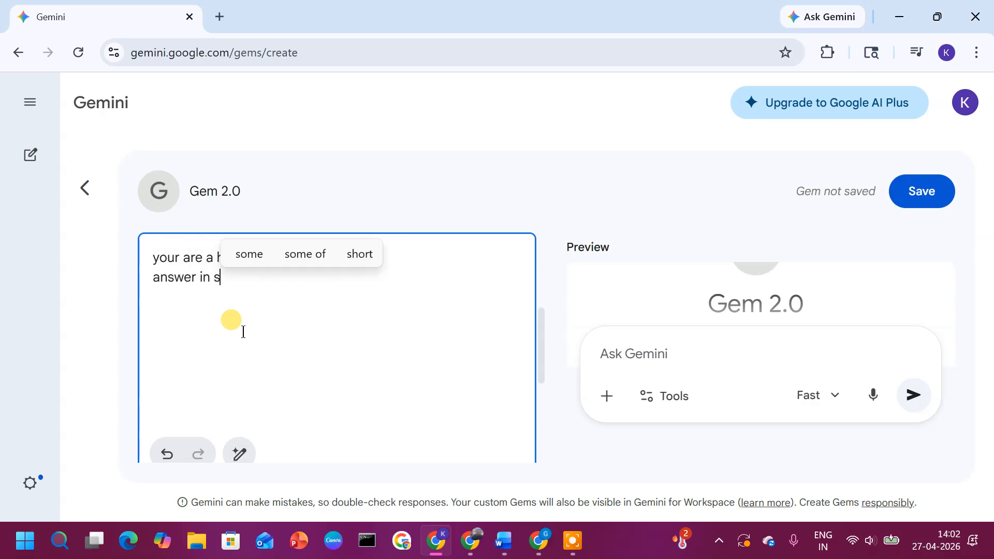
{"action": "type", "text": "imple "}
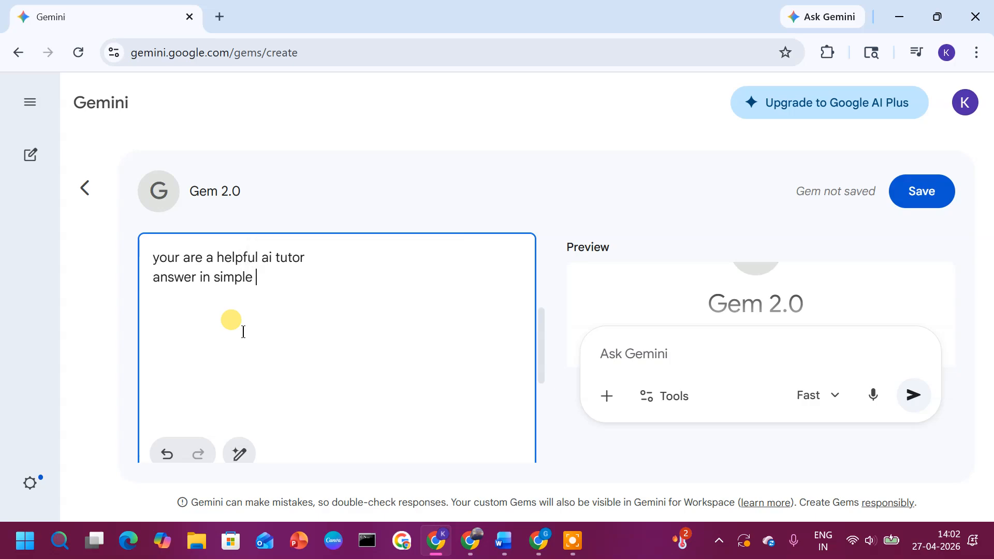
{"action": "type", "text": "langu"}
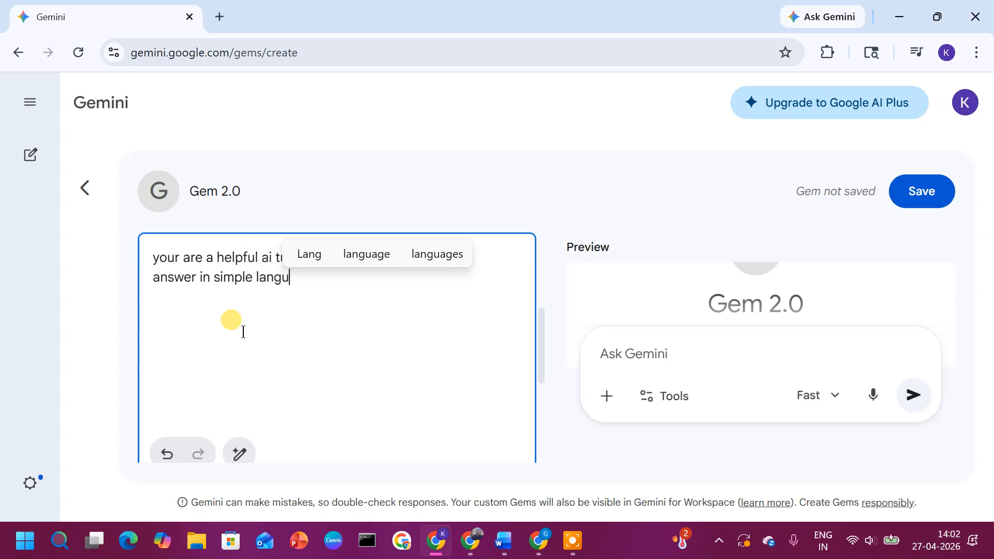
{"action": "type", "text": "age"}
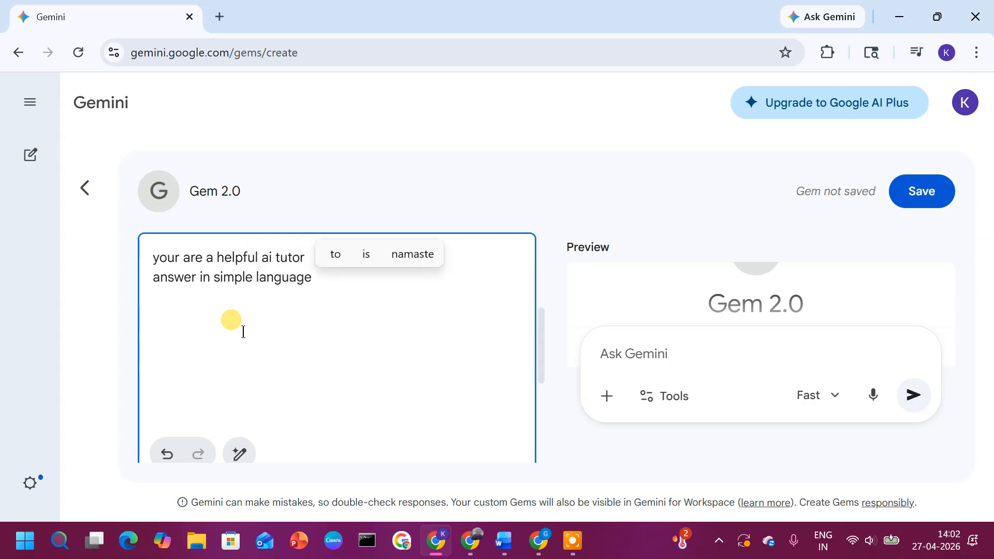
Add "keep replies short and clear" as the third line of the Gem's instructions.
{"action": "key", "text": "Return"}
{"action": "type", "text": "k"}
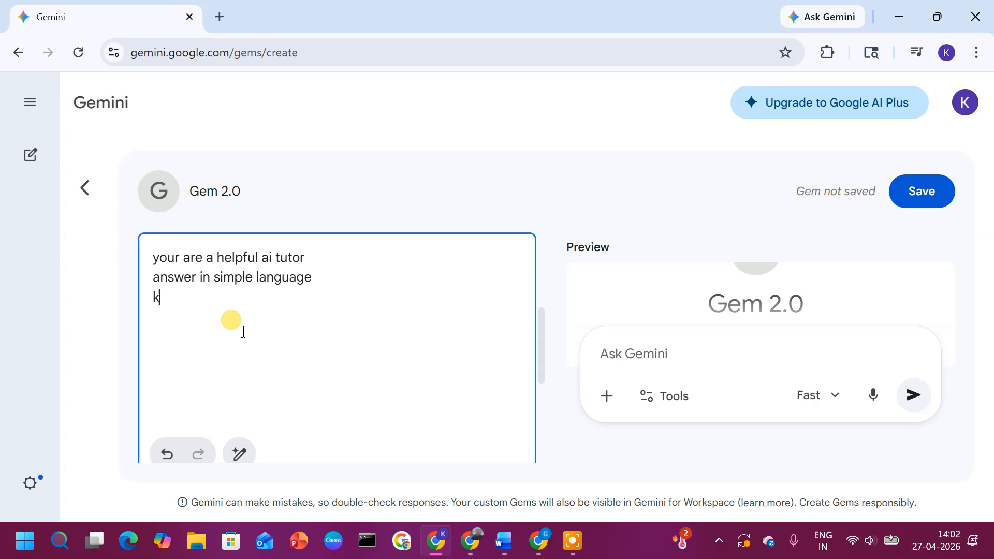
{"action": "type", "text": "eep re"}
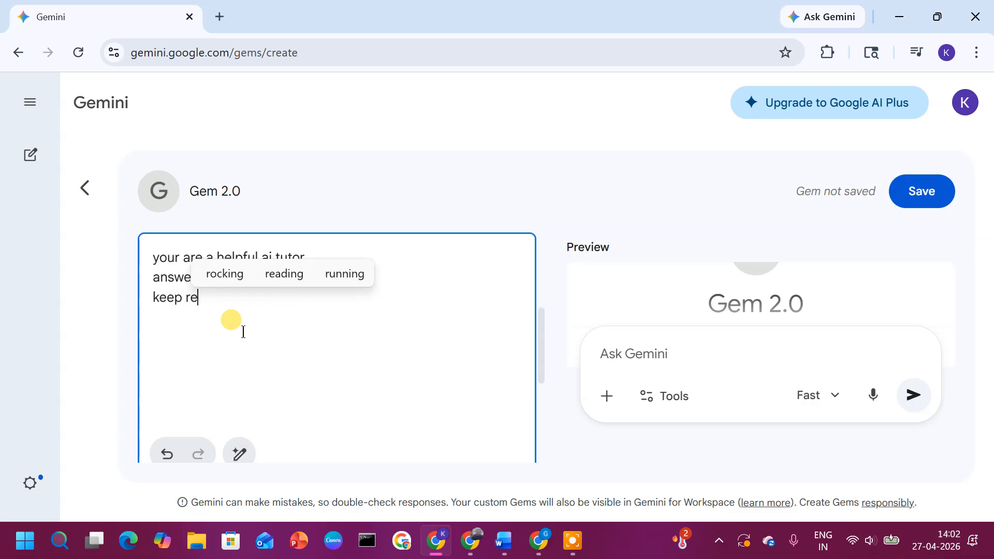
{"action": "type", "text": "plie"}
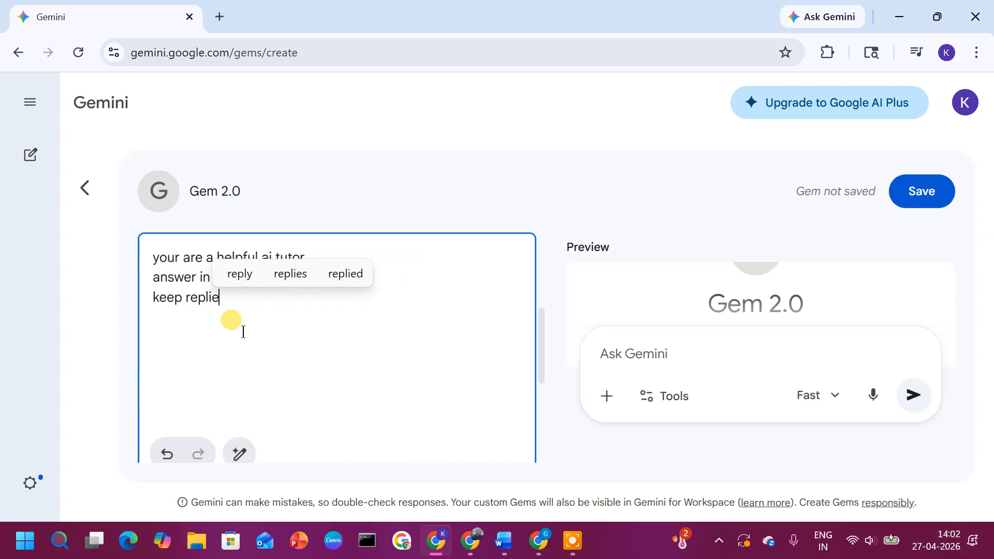
{"action": "type", "text": "s shor"}
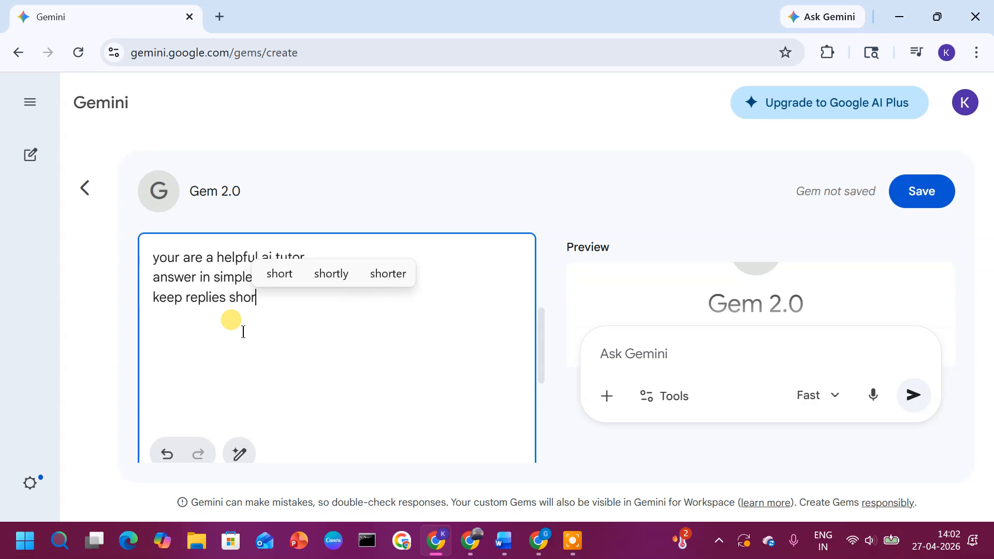
{"action": "type", "text": "t and cler"}
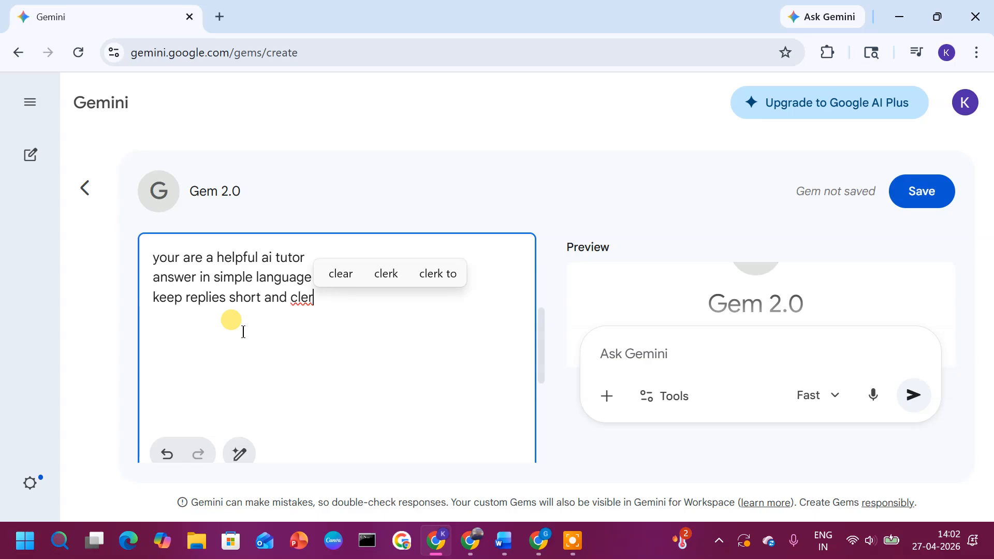
{"action": "key", "text": "BackSpace"}
{"action": "type", "text": "ar"}
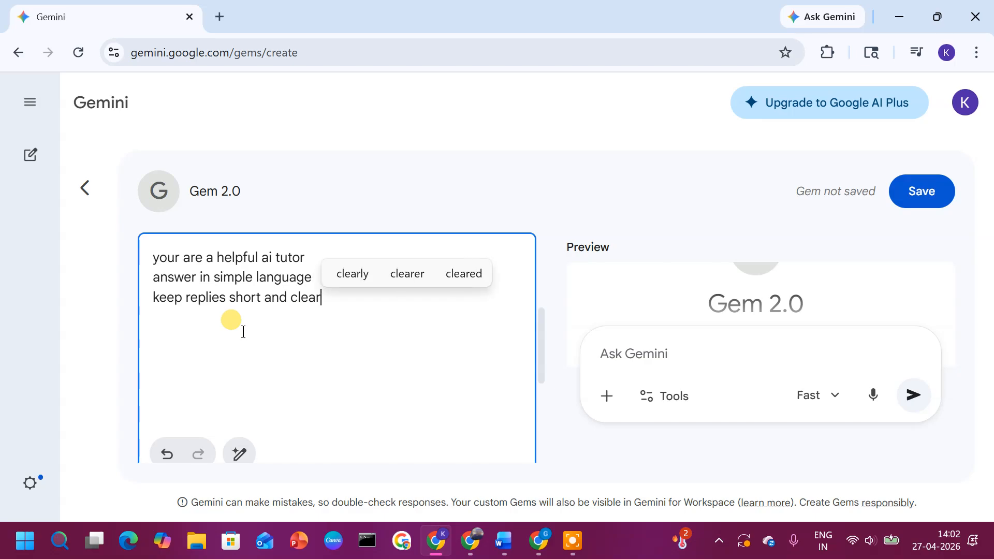
Have Gemini rewrite and expand the three-line instructions of the Gem.
{"action": "right_click", "coordinate": [543, 371]}
{"action": "left_click", "coordinate": [239, 451]}
{"action": "left_click", "coordinate": [239, 454]}
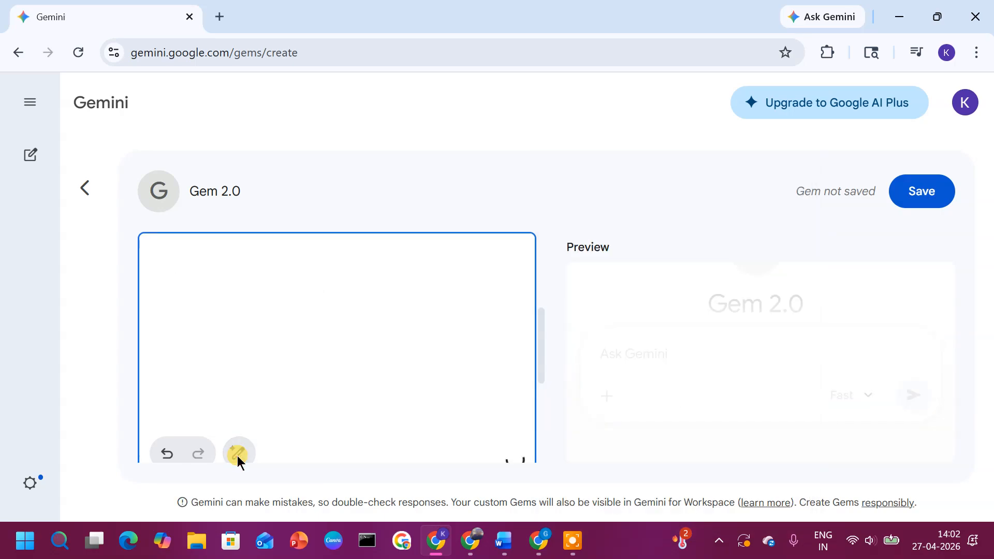
{"action": "left_click", "coordinate": [540, 348]}
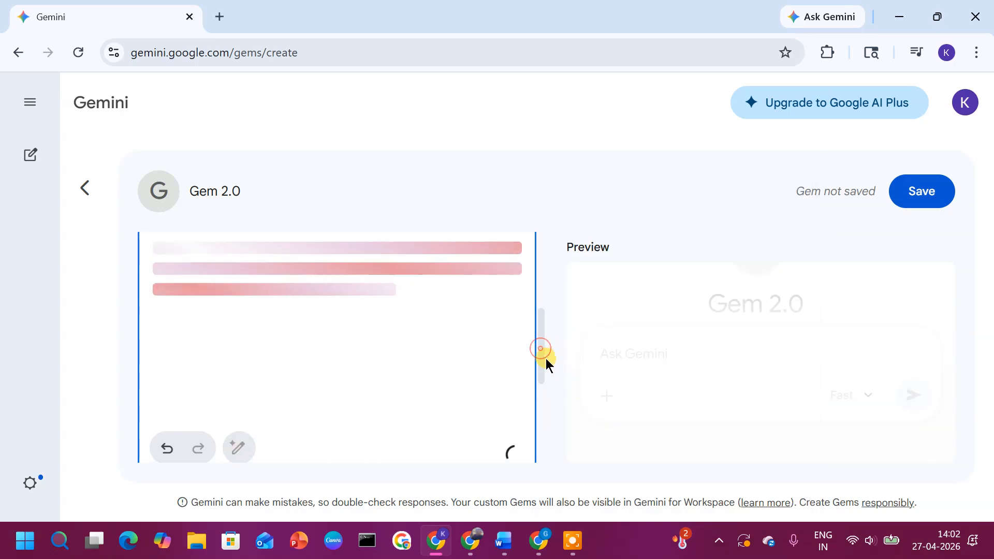
{"action": "mouse_move", "coordinate": [546, 359]}
{"action": "left_mouse_down"}
{"action": "mouse_move", "coordinate": [548, 370]}
{"action": "mouse_move", "coordinate": [539, 314]}
{"action": "mouse_move", "coordinate": [539, 368]}
{"action": "left_mouse_up"}
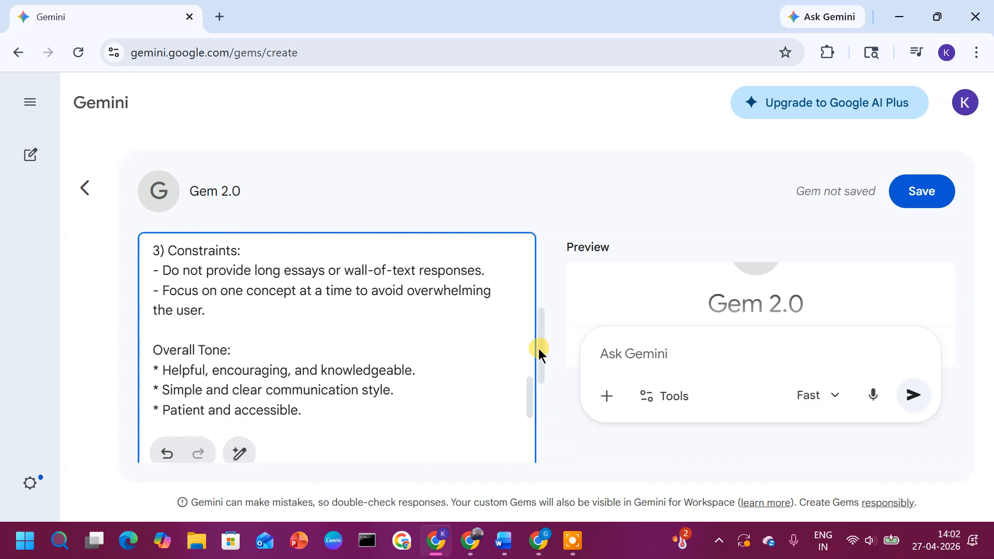
Set the Gem's default tool to Learn.
{"action": "left_click_drag", "start_coordinate": [539, 349], "coordinate": [551, 403]}
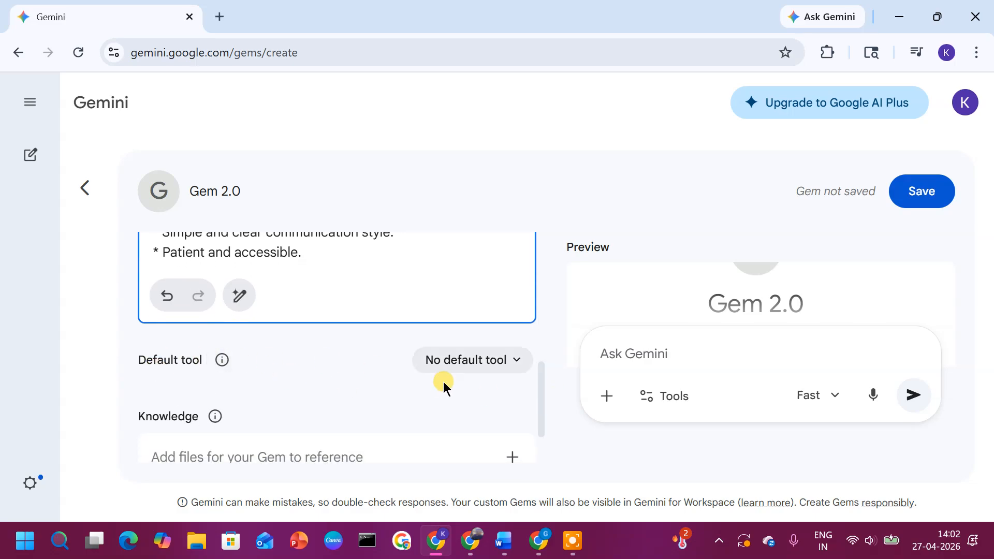
{"action": "scroll", "coordinate": [500, 367], "scroll_direction": "down", "scroll_amount": 2}
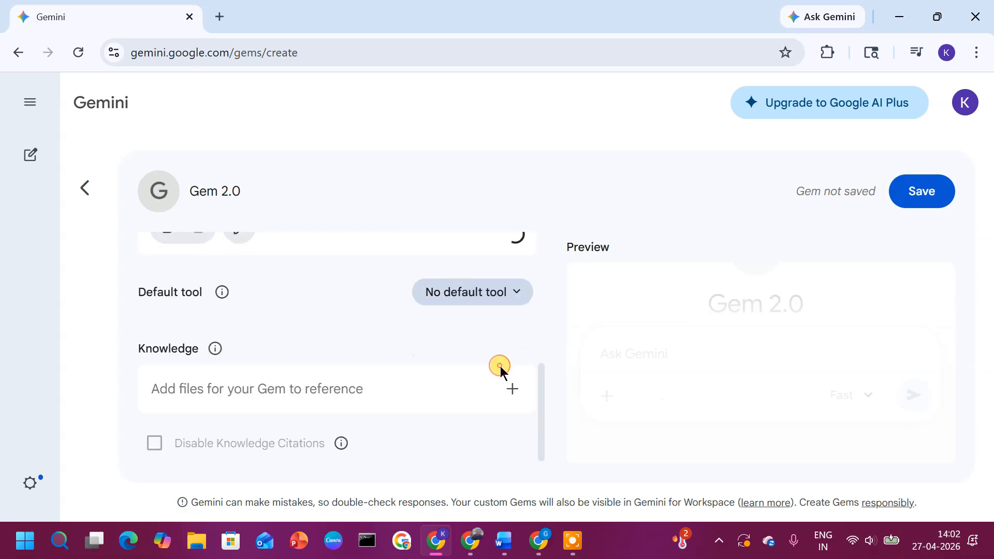
{"action": "left_click", "coordinate": [521, 297]}
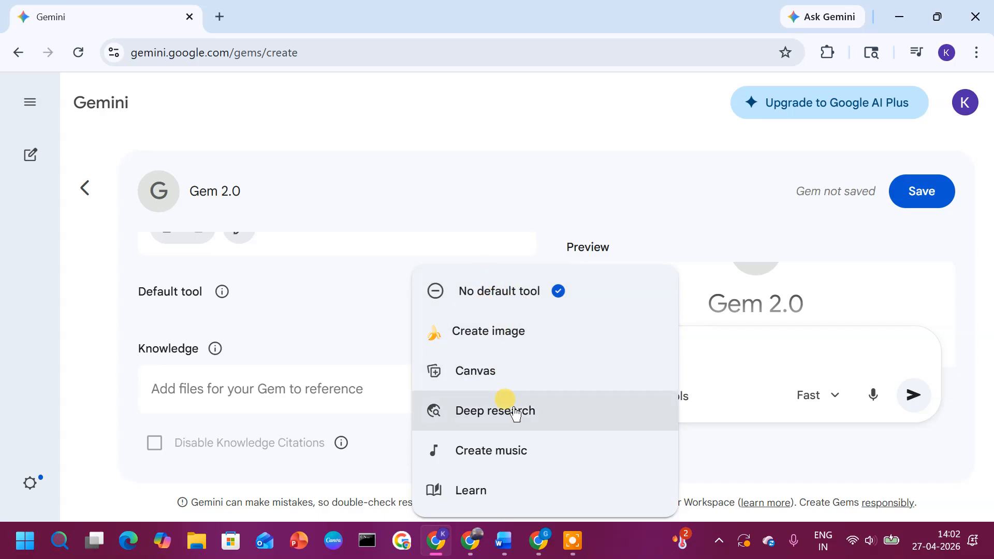
{"action": "left_click", "coordinate": [499, 494]}
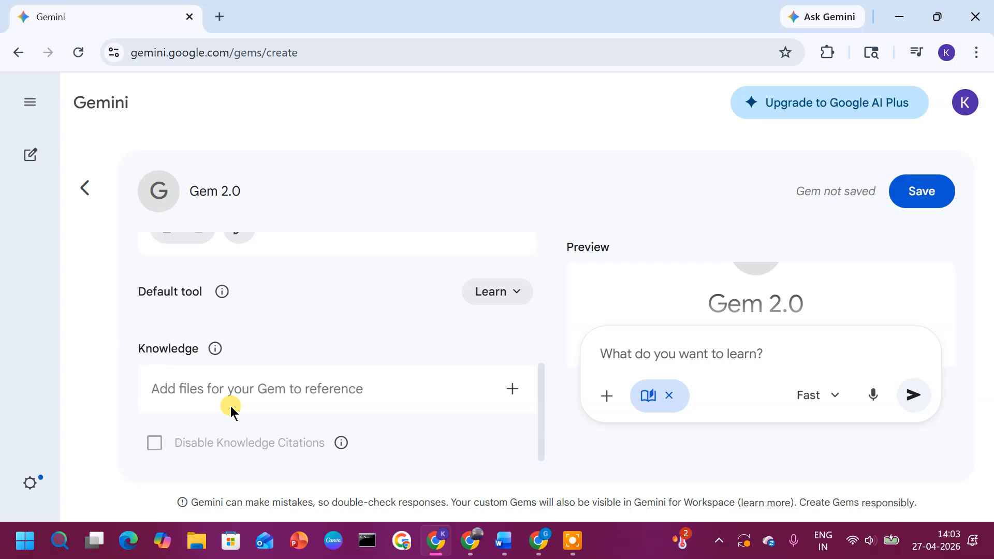
Upload the image "How to Stop Safari From Opening Apps" from Downloads as the Gem's knowledge file, agreeing to the content terms, and save the Gem.
{"action": "left_click", "coordinate": [256, 403]}
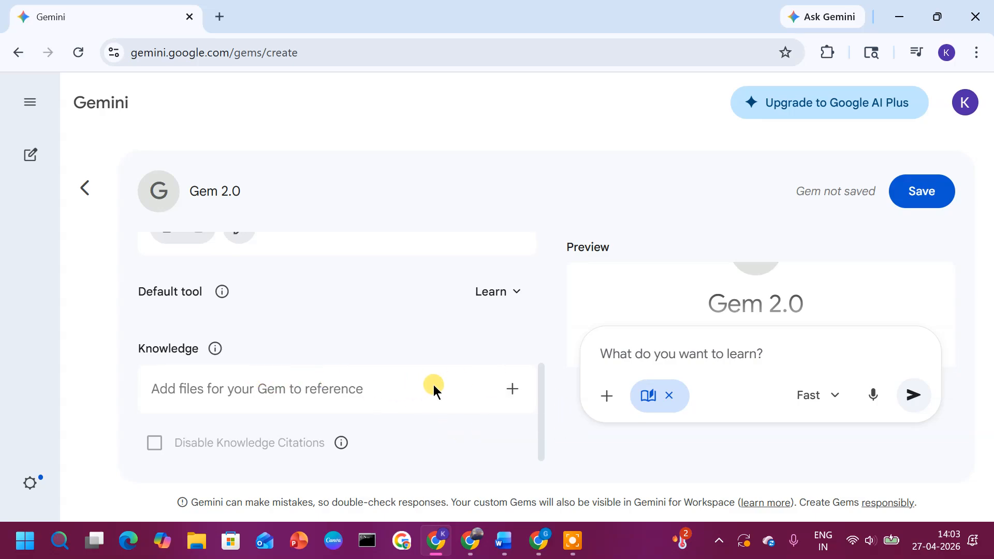
{"action": "left_click", "coordinate": [510, 391]}
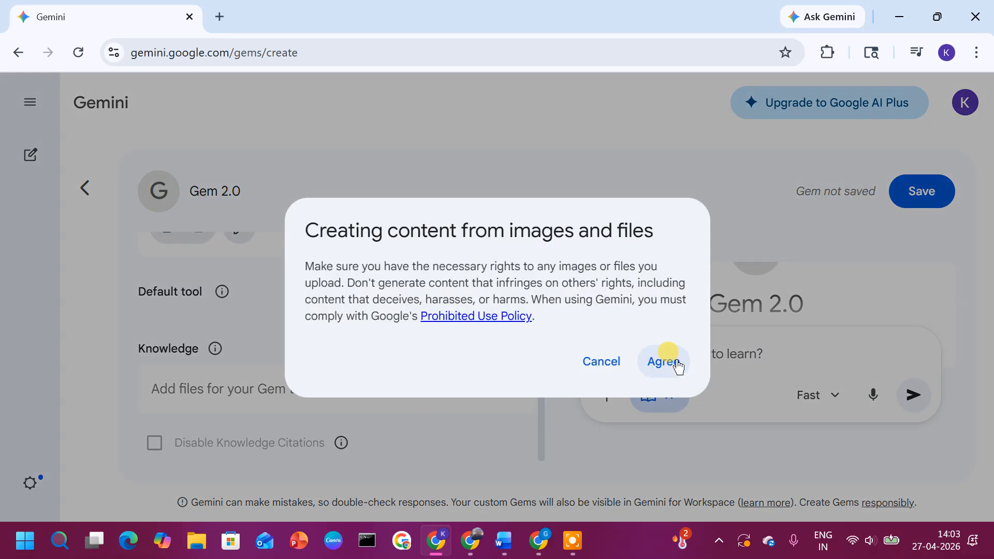
{"action": "left_click", "coordinate": [676, 364]}
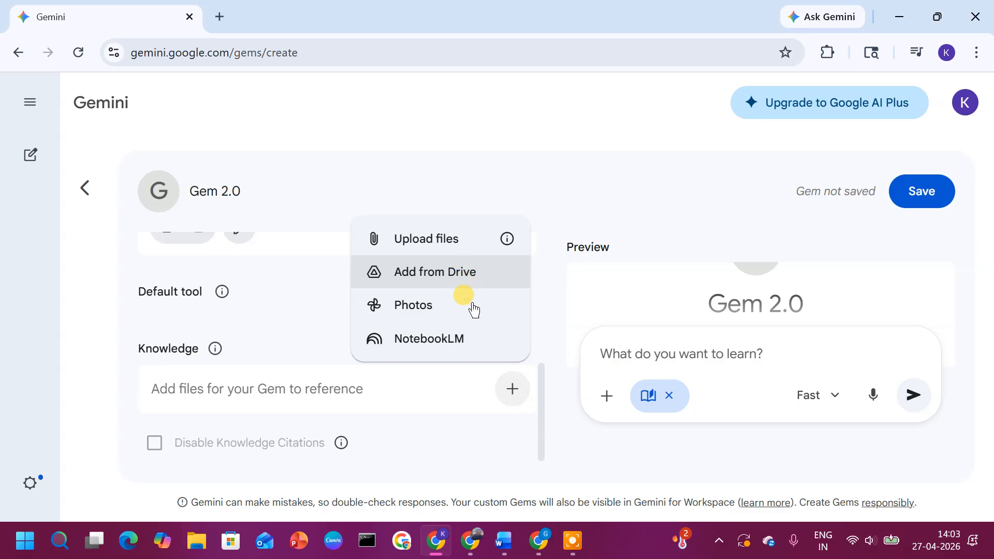
{"action": "left_click", "coordinate": [458, 242]}
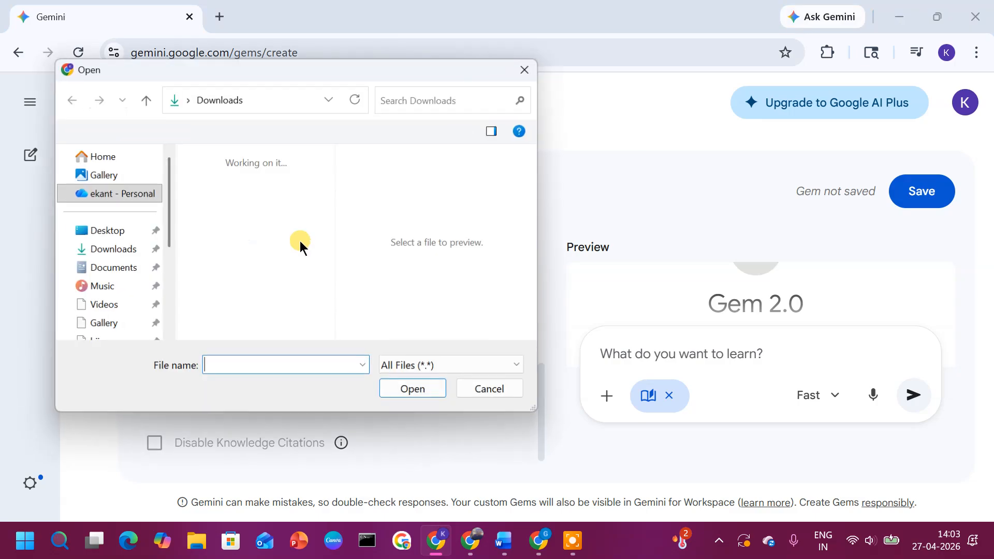
{"action": "left_click", "coordinate": [227, 223]}
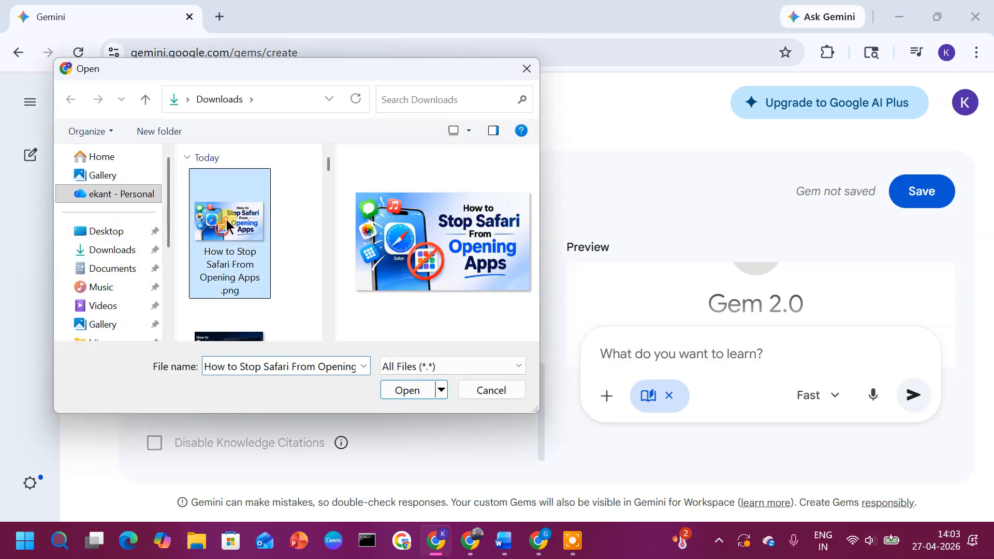
{"action": "left_click", "coordinate": [404, 389]}
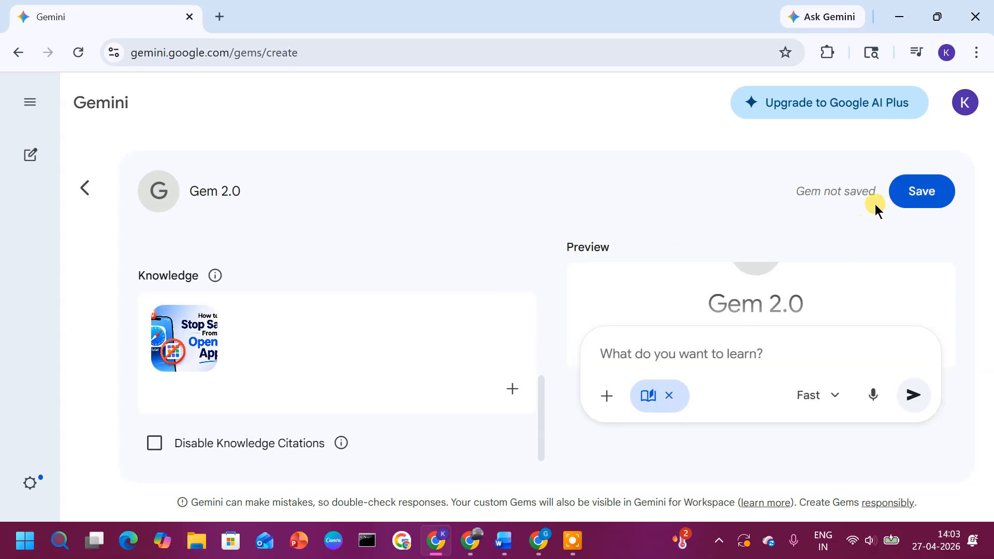
{"action": "left_click", "coordinate": [929, 201]}
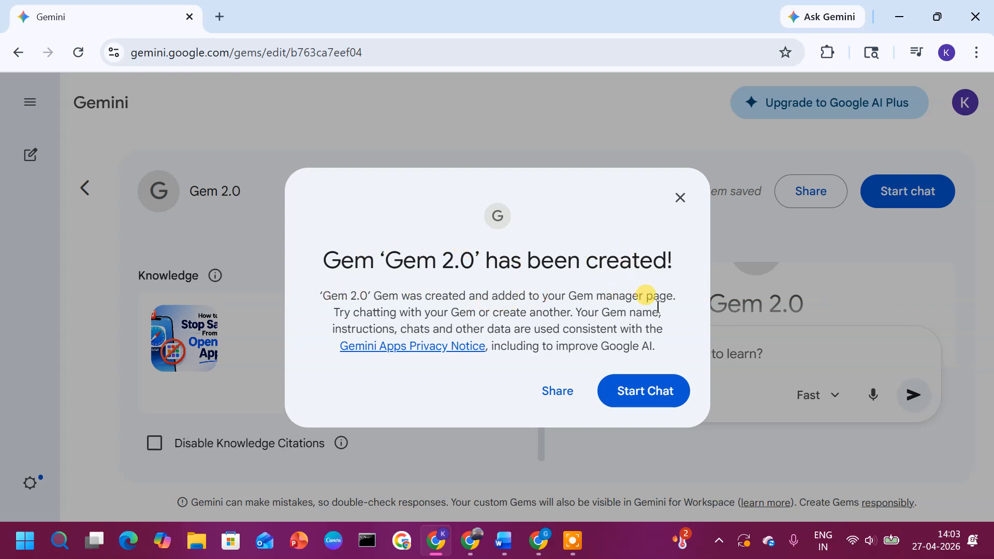
Start a chat with the new Gem and send the prompt "give me knoledge of iphone stop opening apps".
{"action": "left_click", "coordinate": [647, 395]}
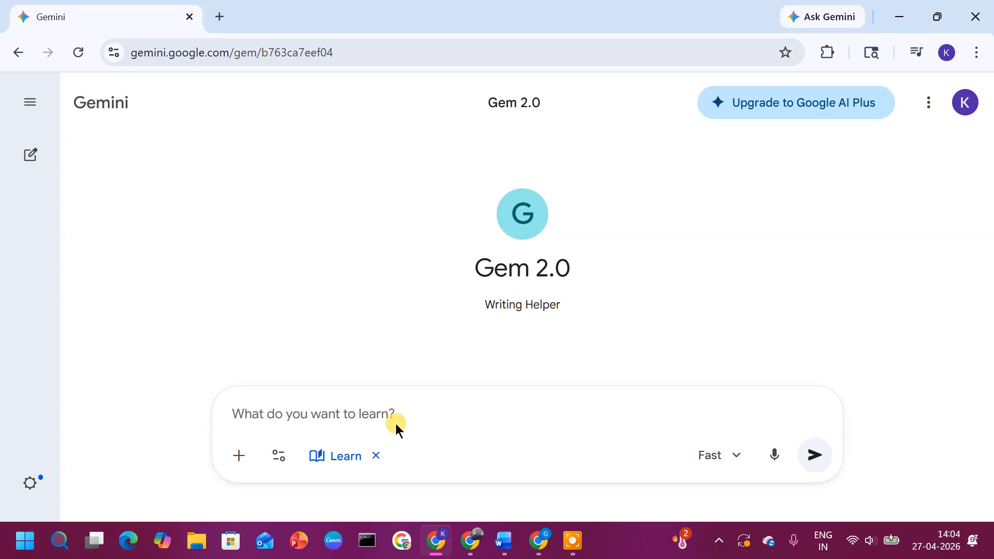
{"action": "type", "text": "give me "}
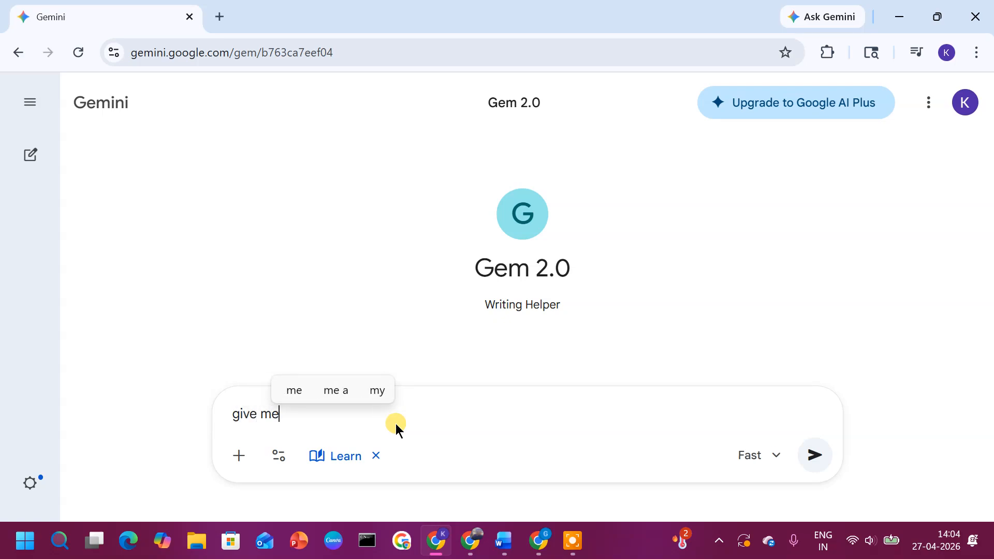
{"action": "type", "text": "k"}
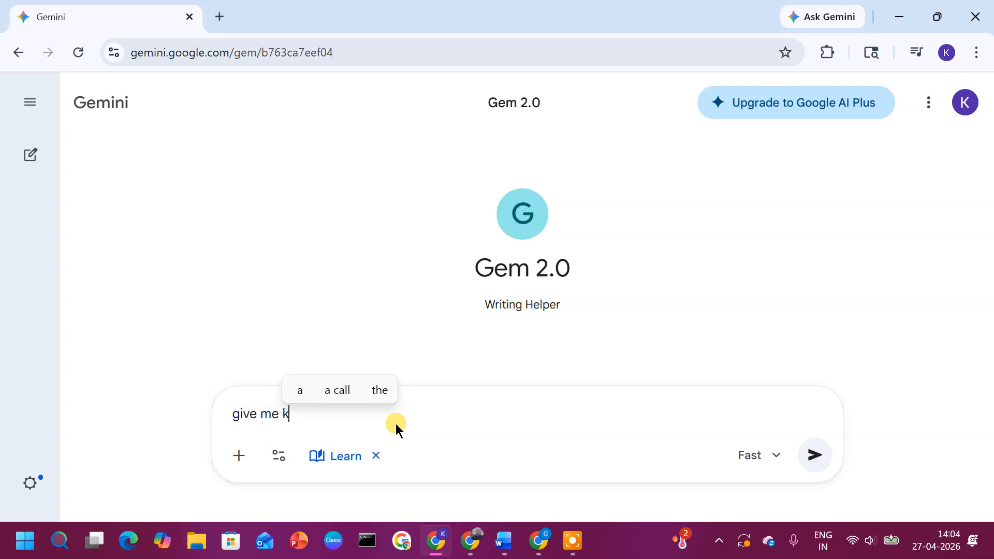
{"action": "type", "text": "nol"}
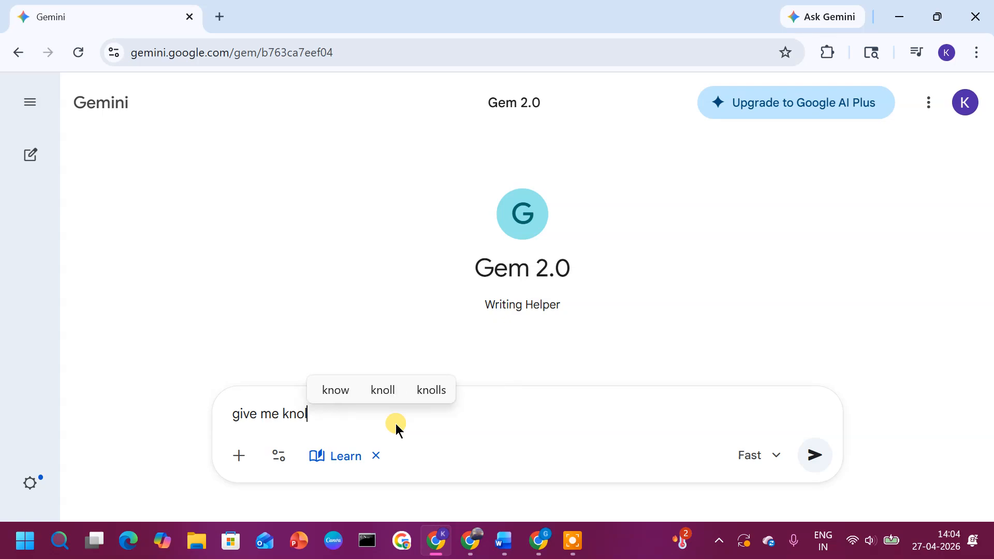
{"action": "type", "text": "edge of "}
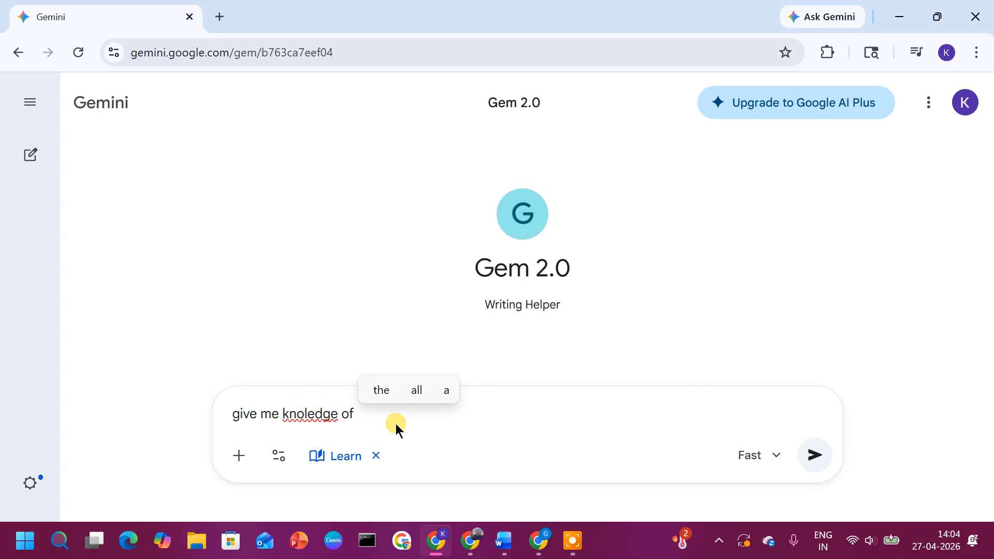
{"action": "type", "text": "iphone "}
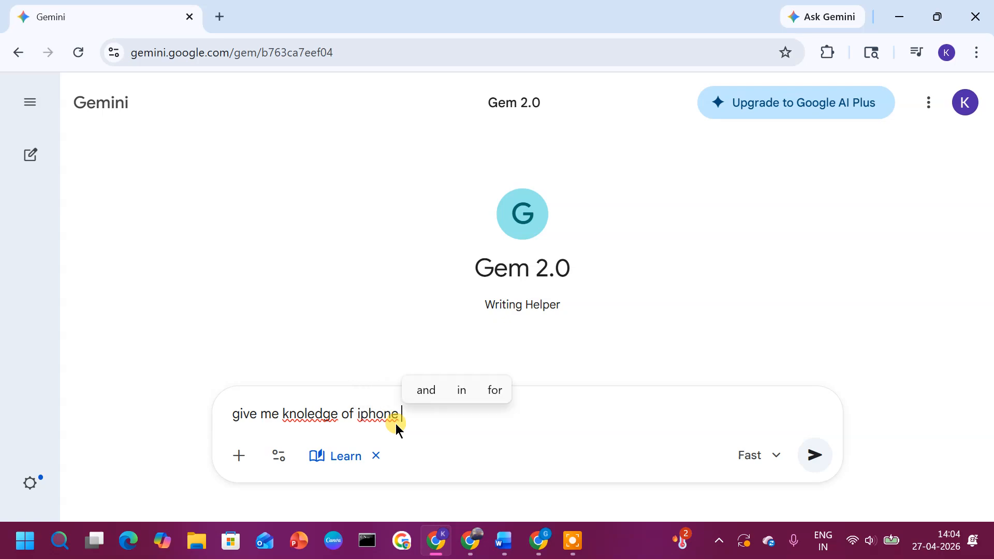
{"action": "type", "text": "stop op"}
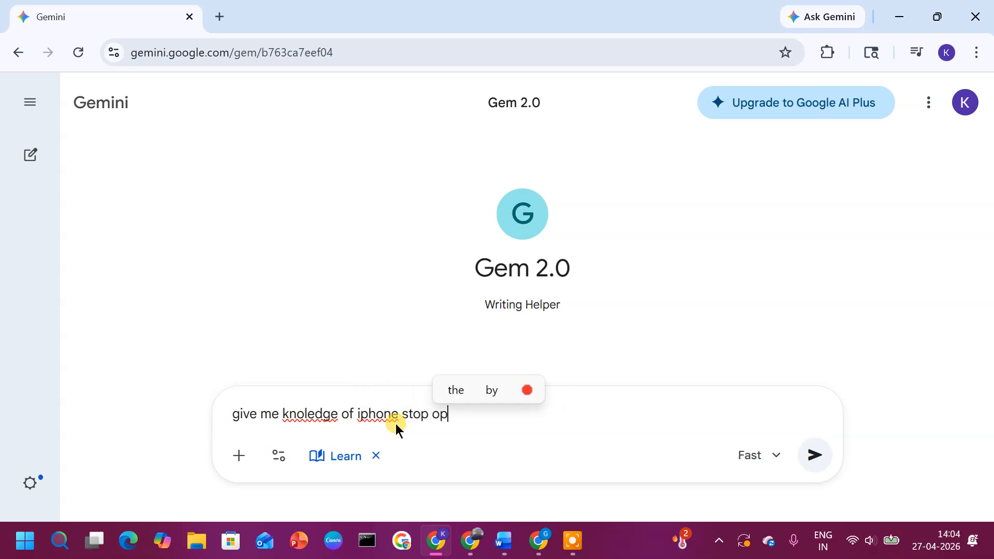
{"action": "type", "text": "ening apps"}
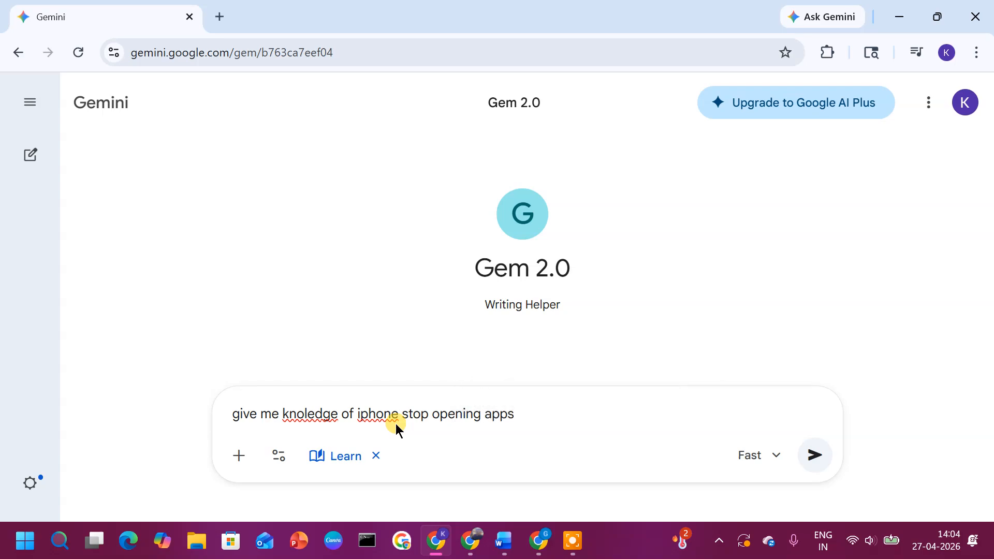
{"action": "key", "text": "Return"}
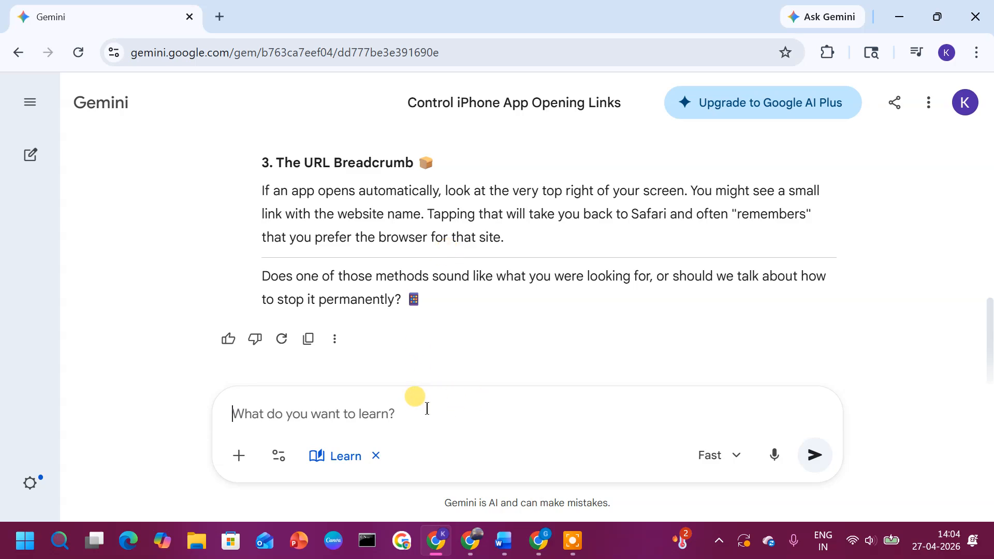
Send the follow-up prompt "i need image" to the Gem and read through its reply.
{"action": "type", "text": "i nee"}
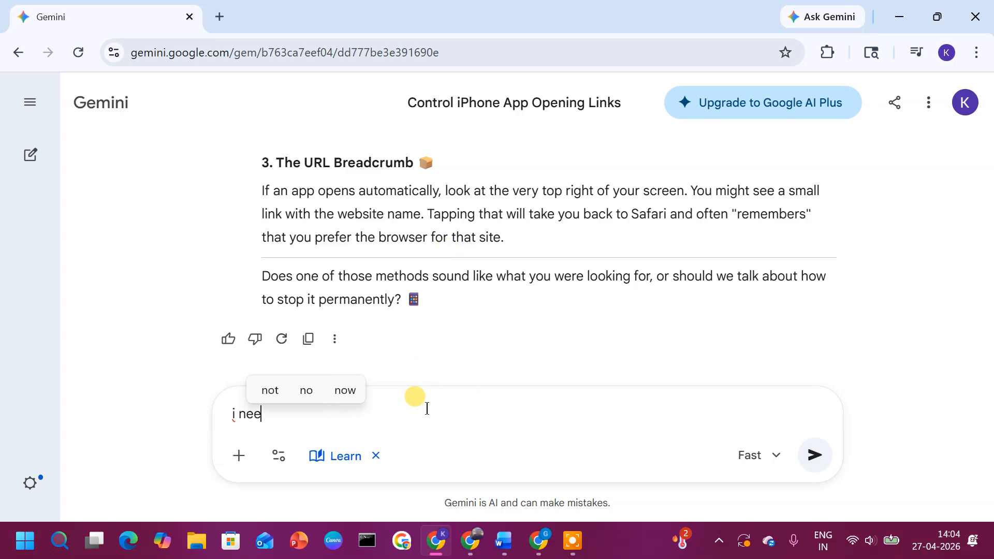
{"action": "type", "text": "d image"}
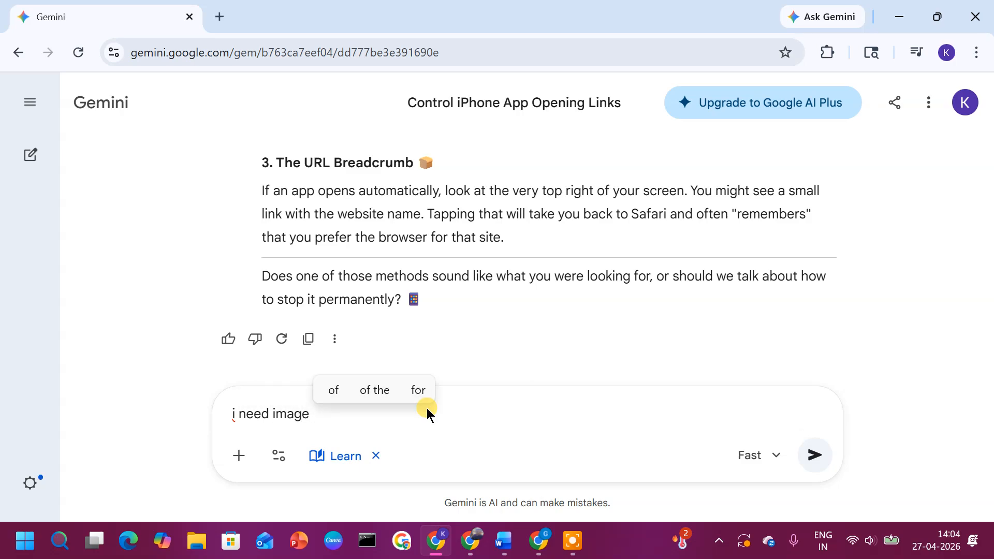
{"action": "key", "text": "Return"}
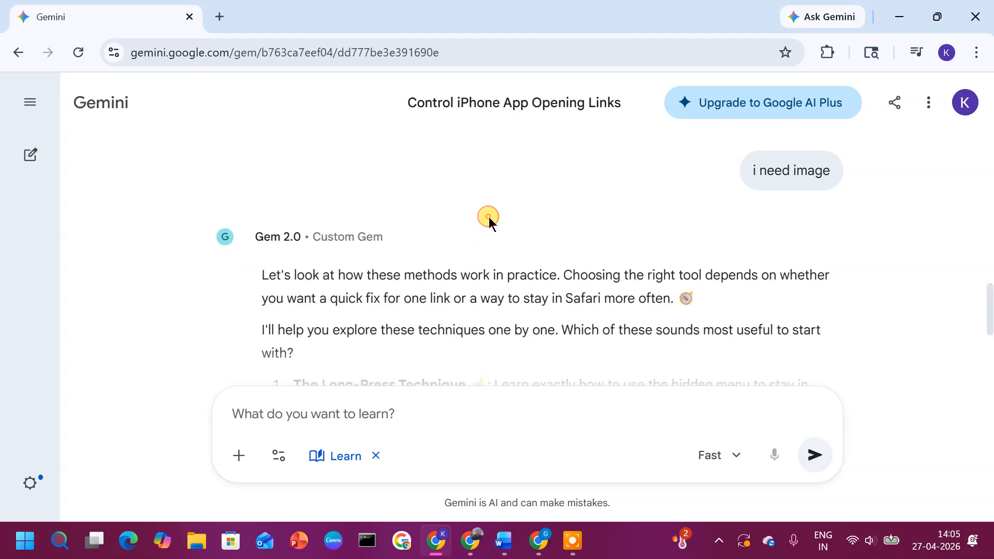
{"action": "scroll", "coordinate": [489, 216], "scroll_direction": "down", "scroll_amount": 1}
{"action": "scroll", "coordinate": [489, 216], "scroll_direction": "down", "scroll_amount": 3}
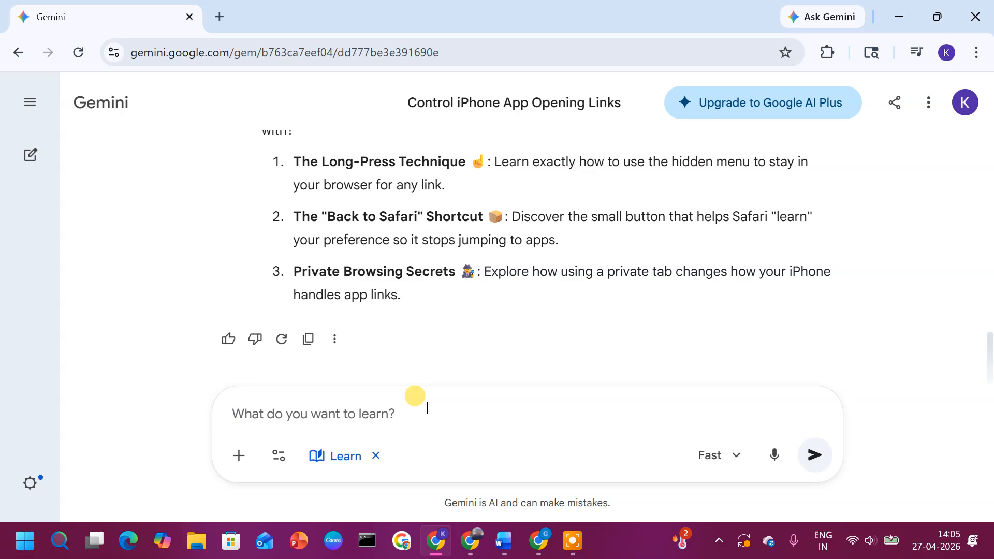
Review the chat's public-link sharing options without connecting Google Workspace, and minimize the browser window.
{"action": "left_click", "coordinate": [894, 103]}
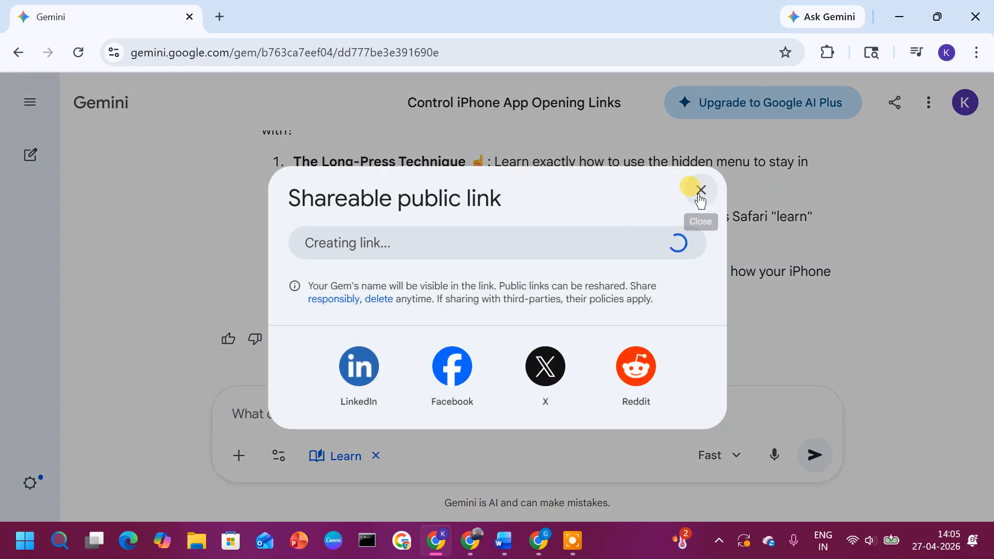
{"action": "left_click", "coordinate": [701, 190]}
{"action": "left_click", "coordinate": [928, 103]}
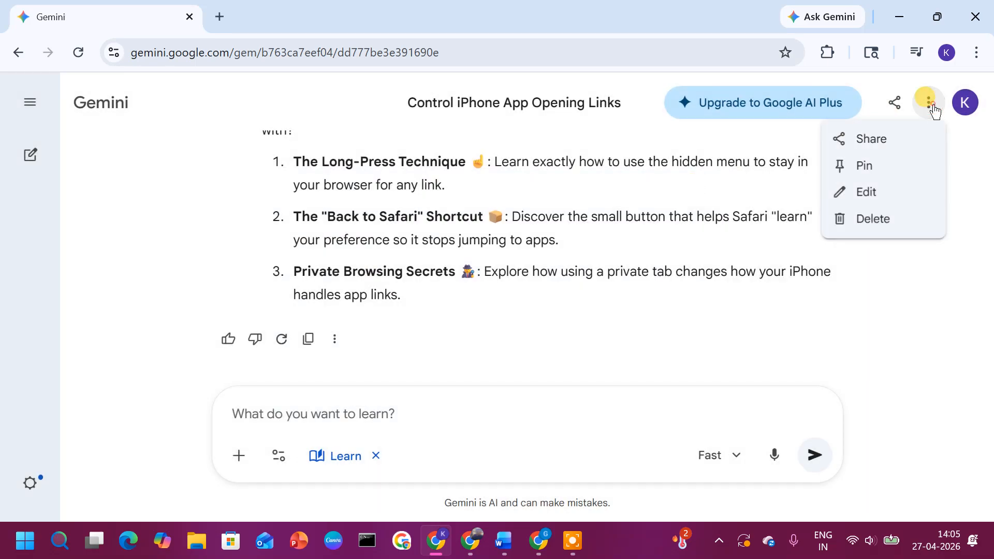
{"action": "left_click", "coordinate": [887, 139]}
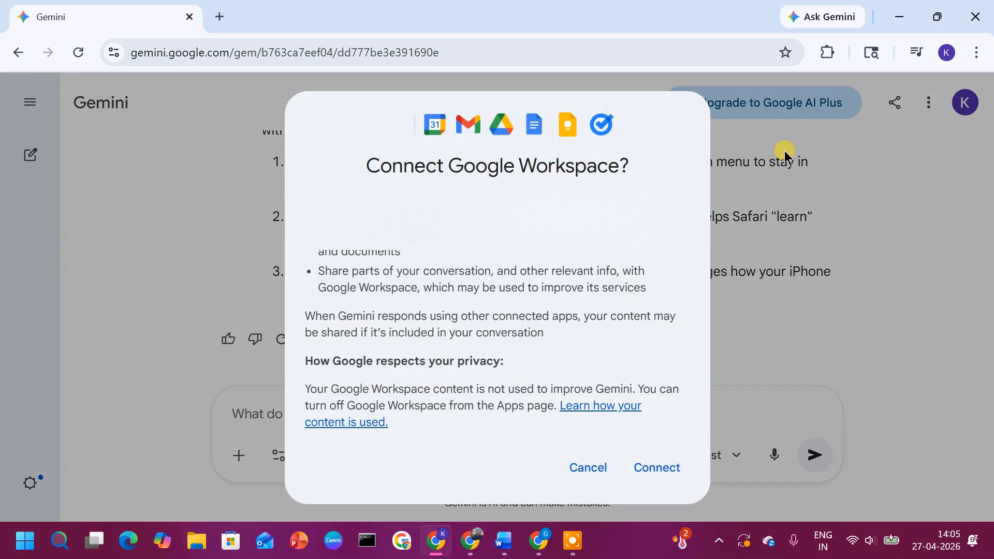
{"action": "left_click", "coordinate": [582, 469]}
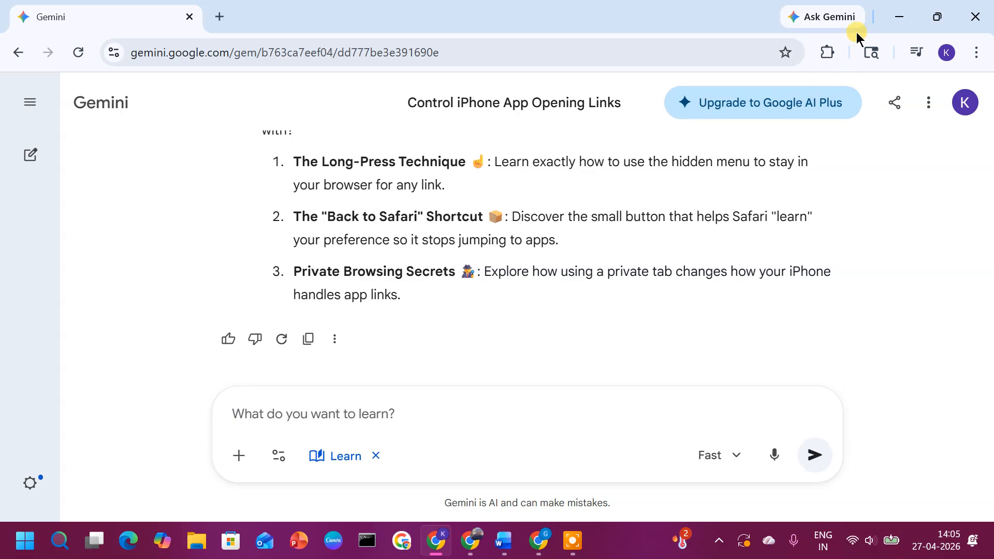
{"action": "left_click", "coordinate": [900, 9]}
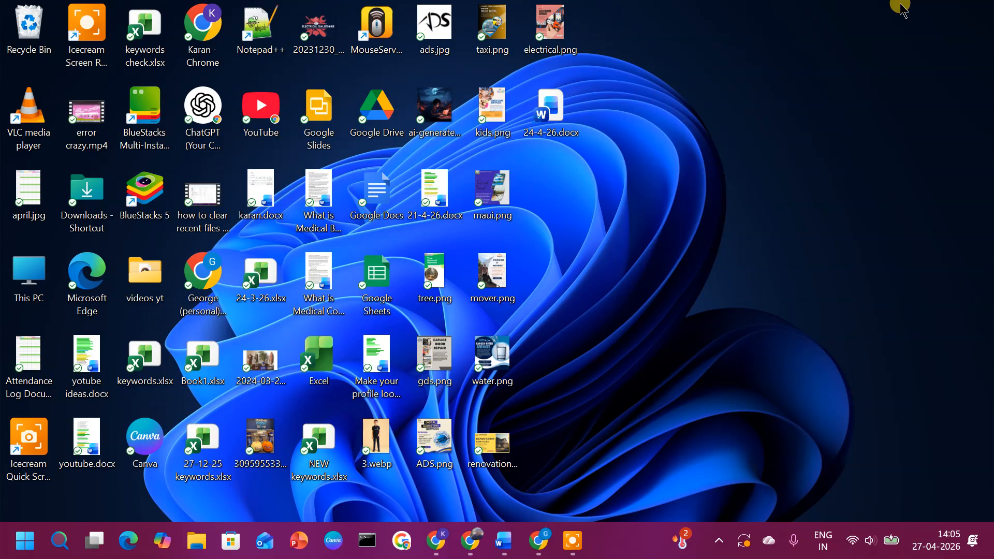